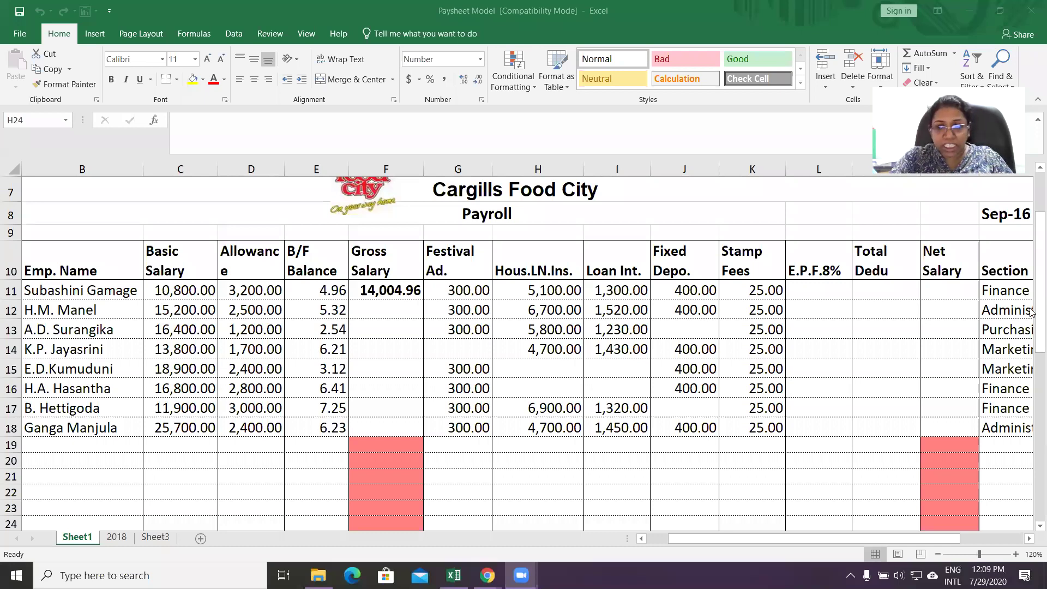
# Zoom the payroll sheet out to 90% to view all its columns, and review the salary layout on the 2018 sheet
pyautogui.click(1031, 297)
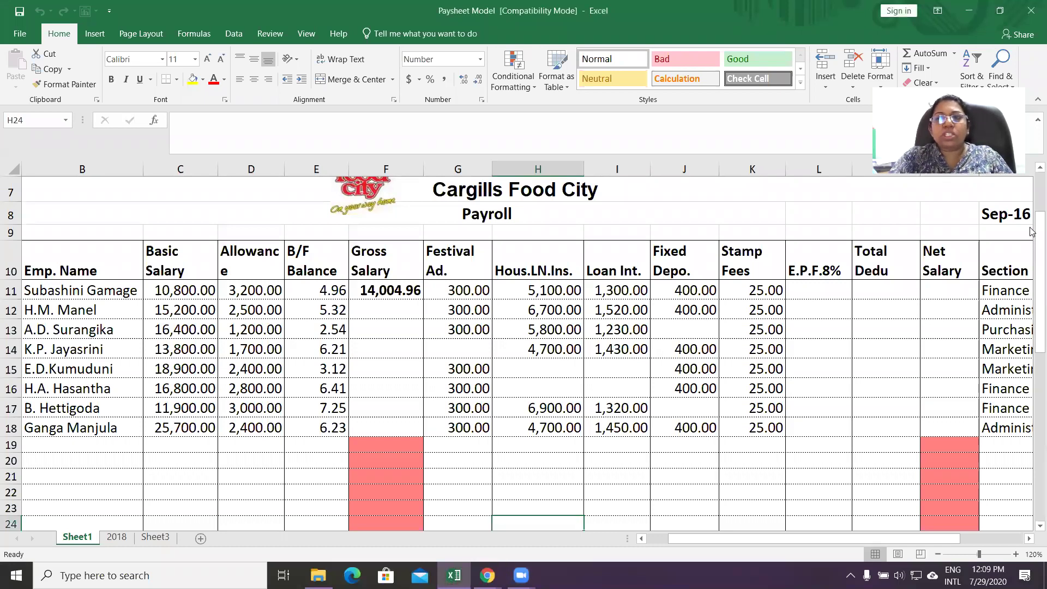
pyautogui.scroll(2, 1031, 224)
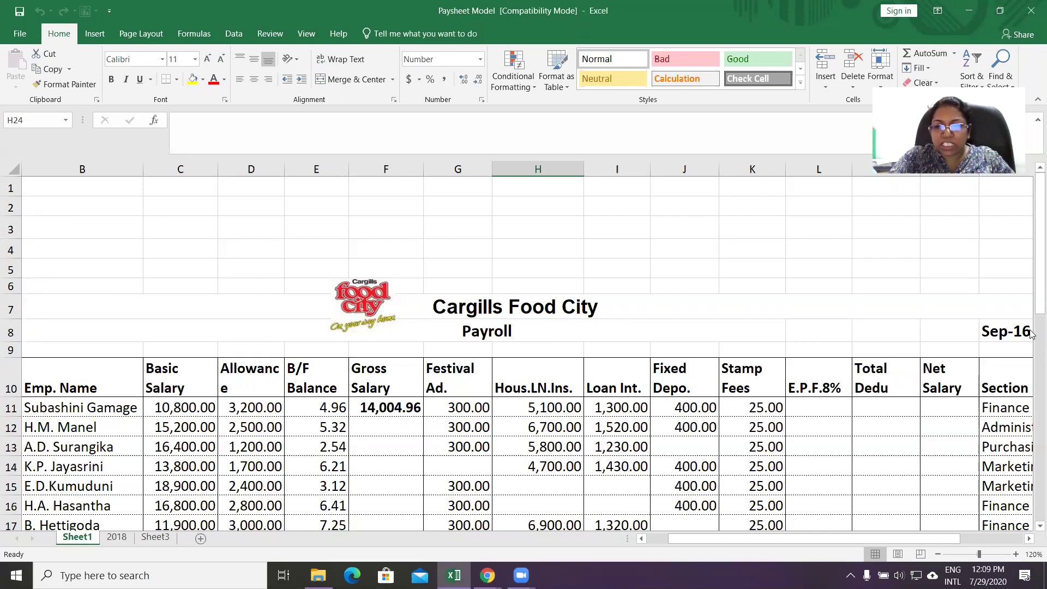
pyautogui.click(938, 554)
pyautogui.click(937, 554)
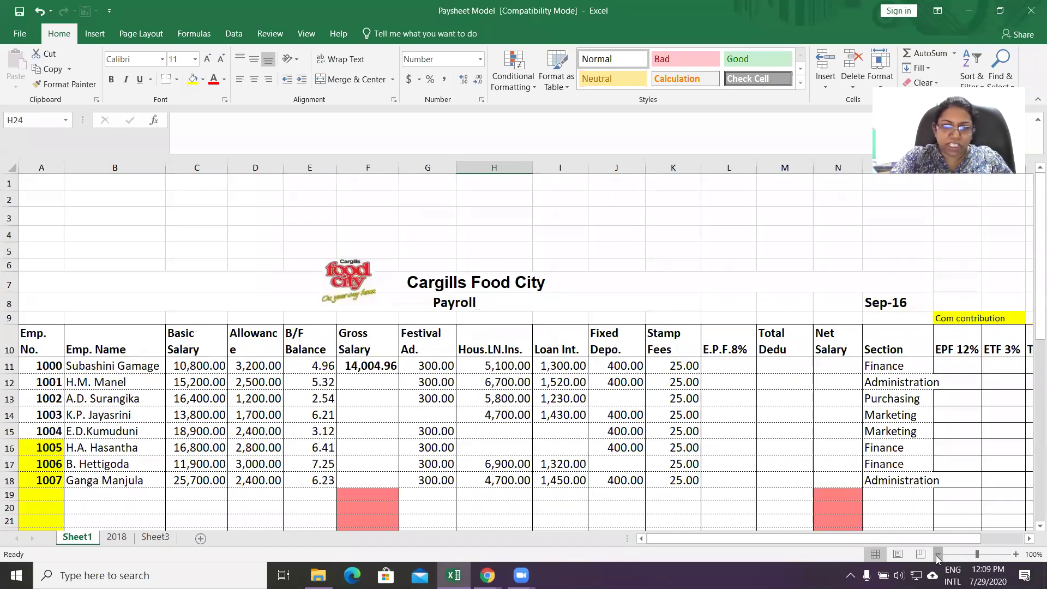
pyautogui.click(937, 554)
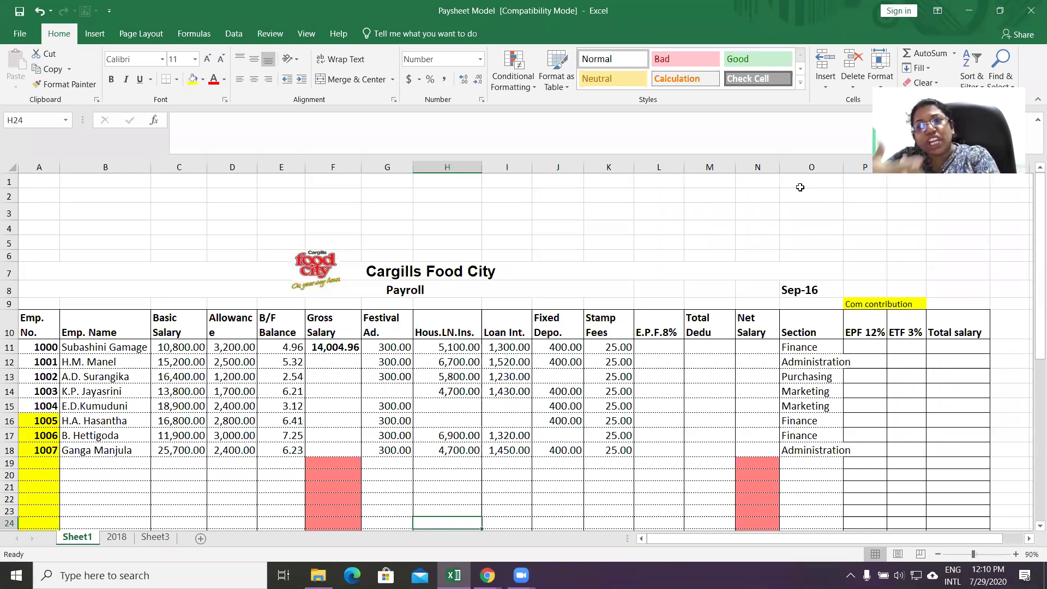
pyautogui.click(116, 537)
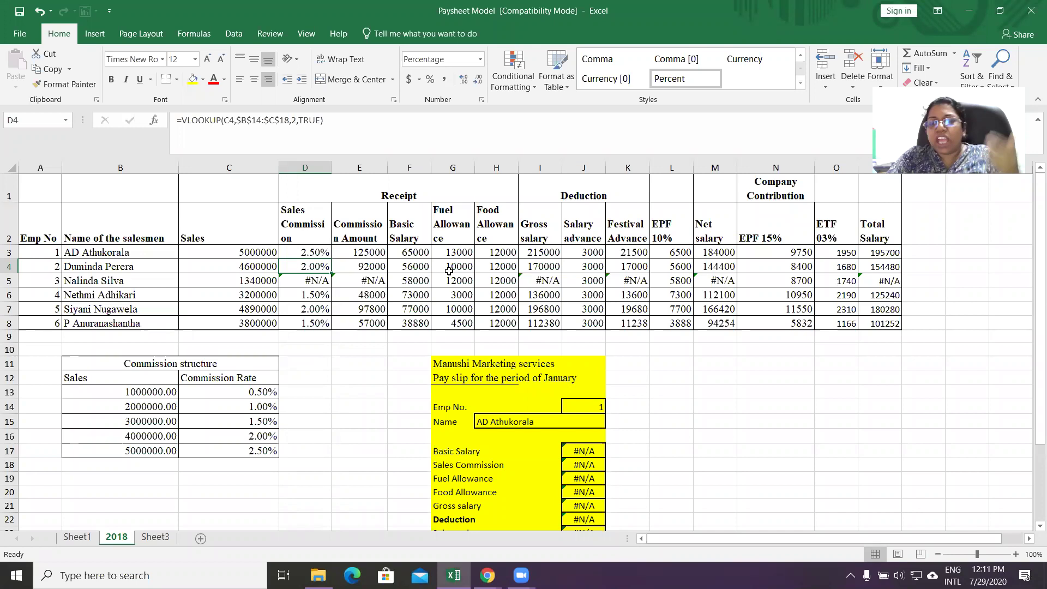
pyautogui.click(77, 537)
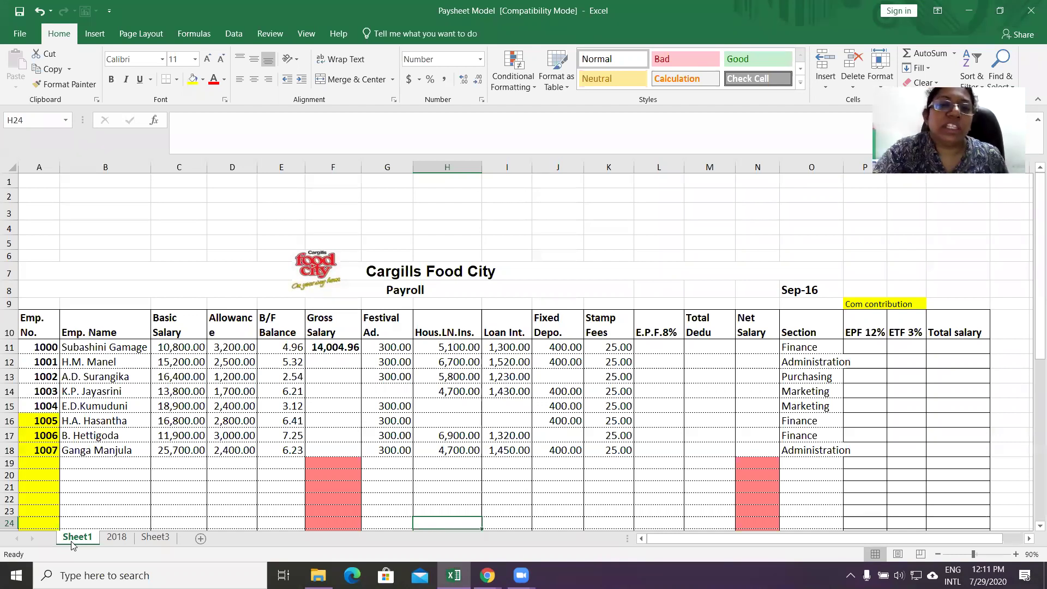
# Examine the payroll column headings Festival Ad., Hous.LN.Ins., Loan Int. and E.P.F.8% on Sheet1
pyautogui.click(387, 330)
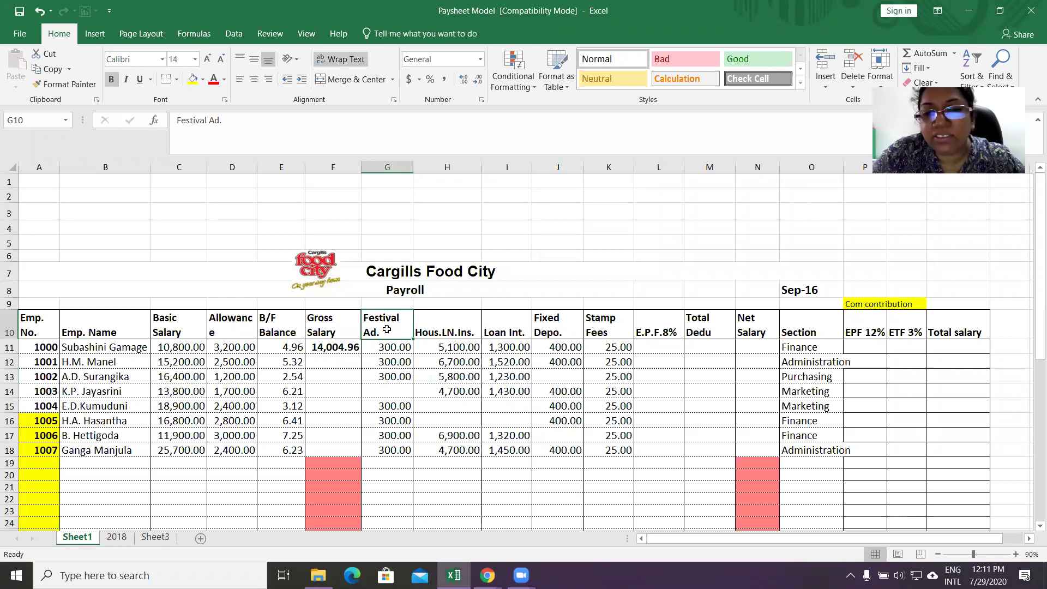
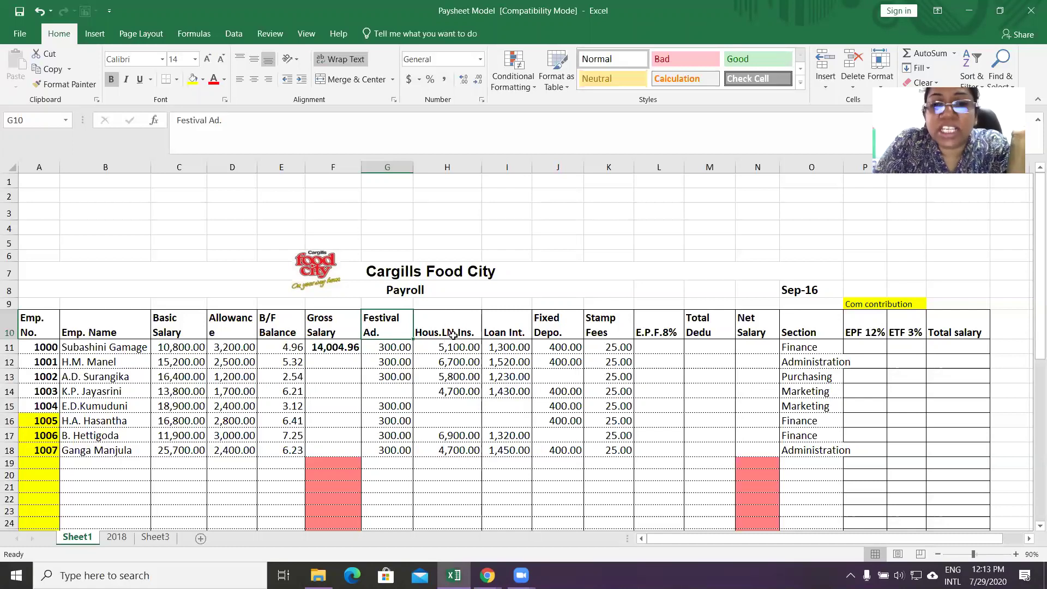
pyautogui.click(452, 334)
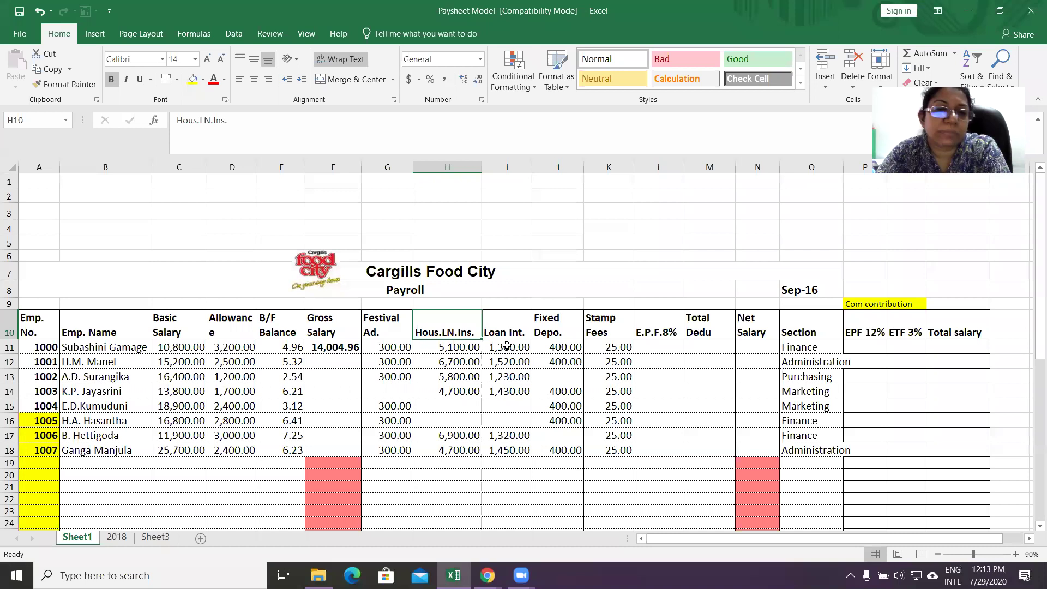
pyautogui.click(516, 326)
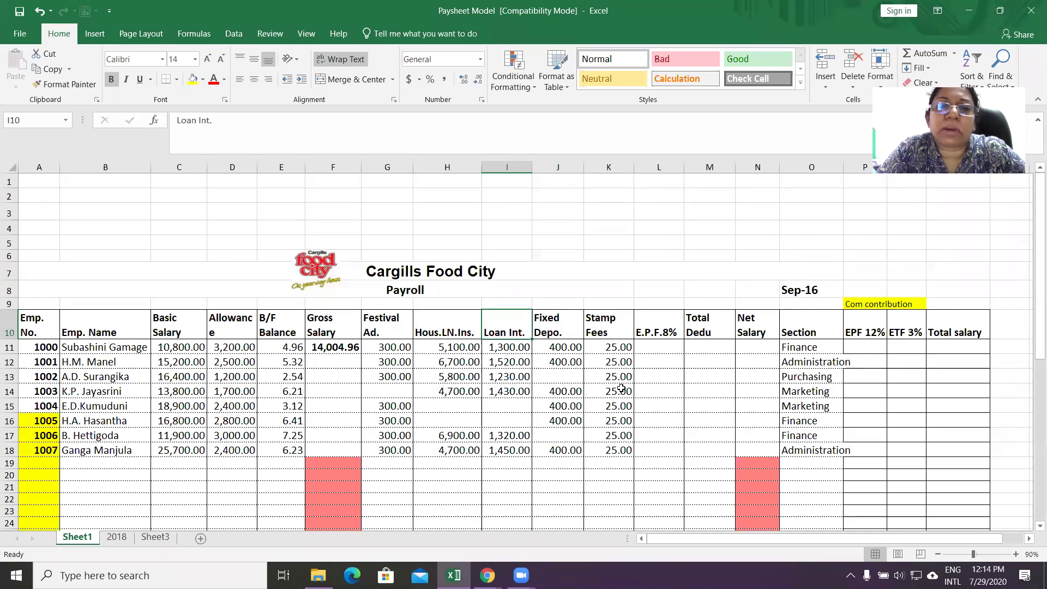
pyautogui.click(658, 329)
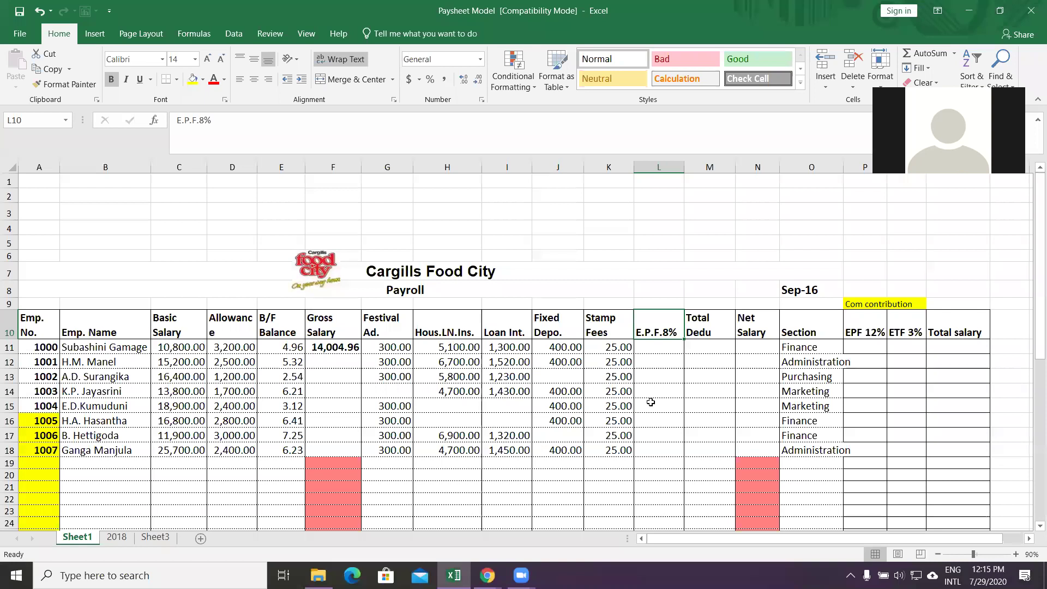
# Fill G9:L9 above the deduction columns with yellow and enter the heading Deductions
pyautogui.click(388, 301)
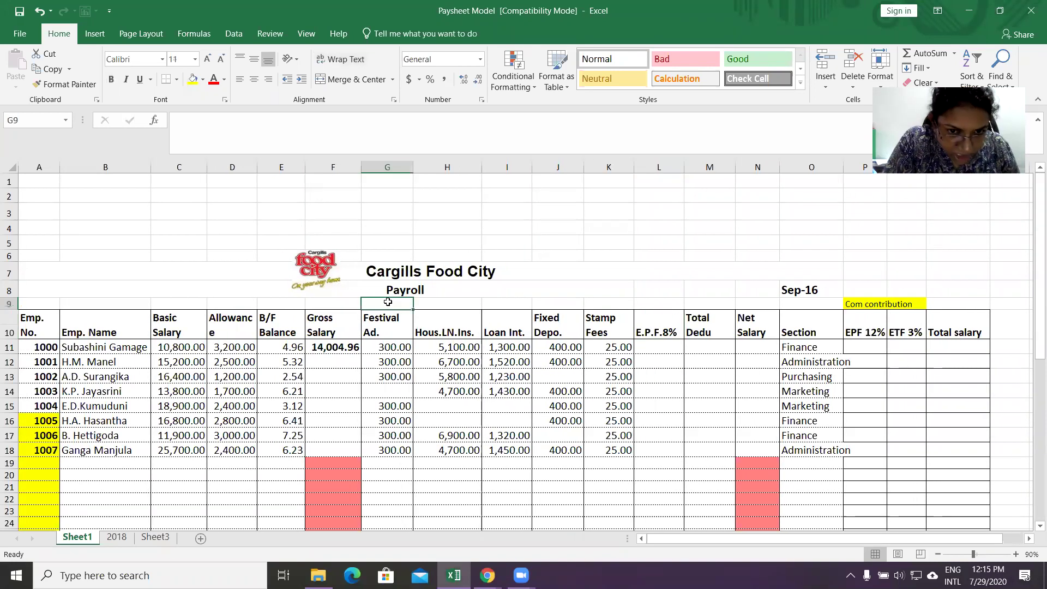
pyautogui.moveTo(388, 301); pyautogui.dragTo(669, 303)
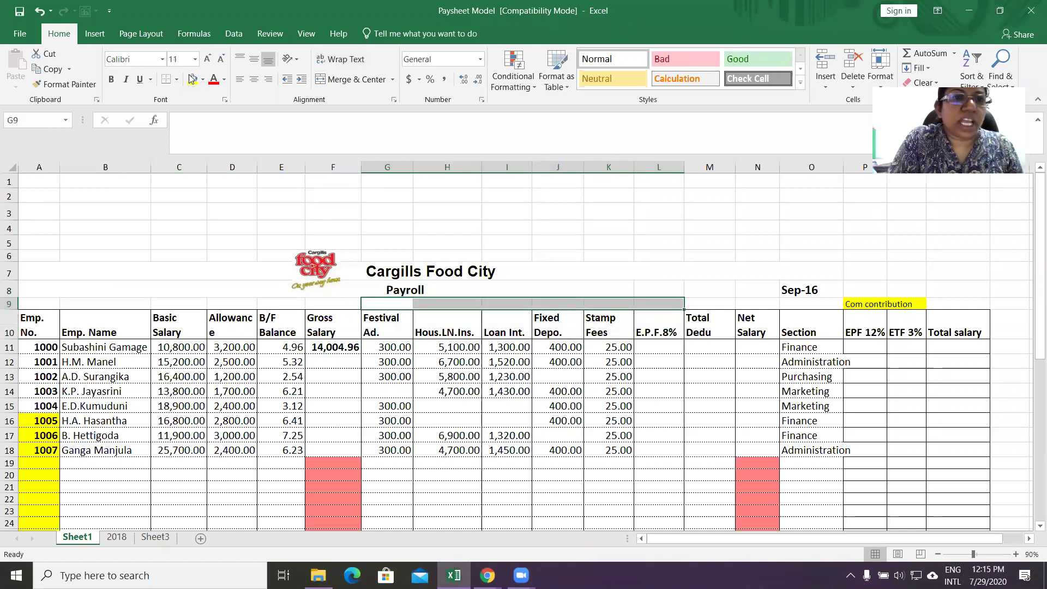
pyautogui.click(192, 79)
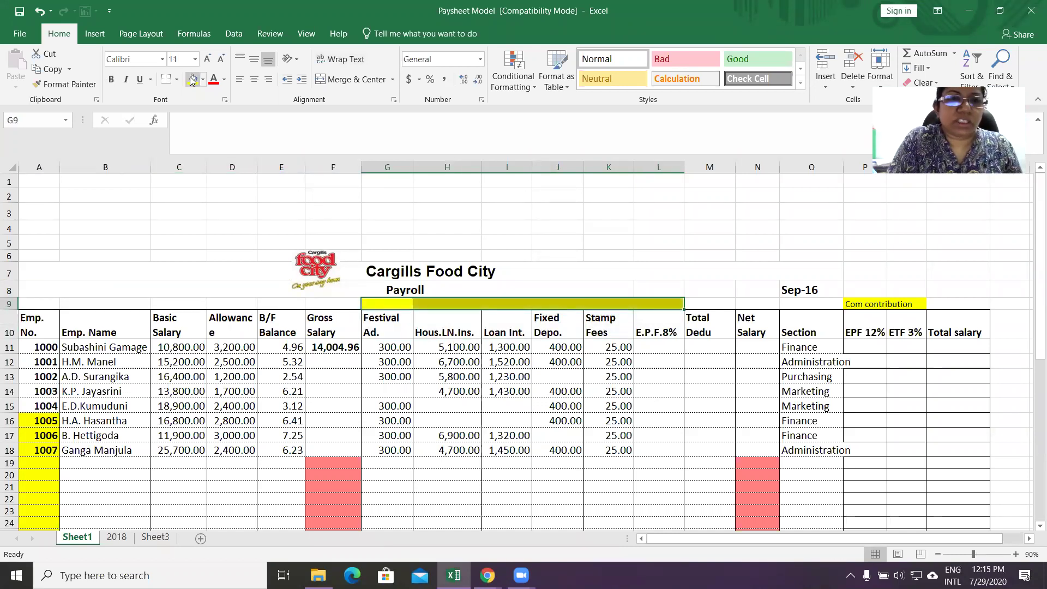
pyautogui.click(200, 125)
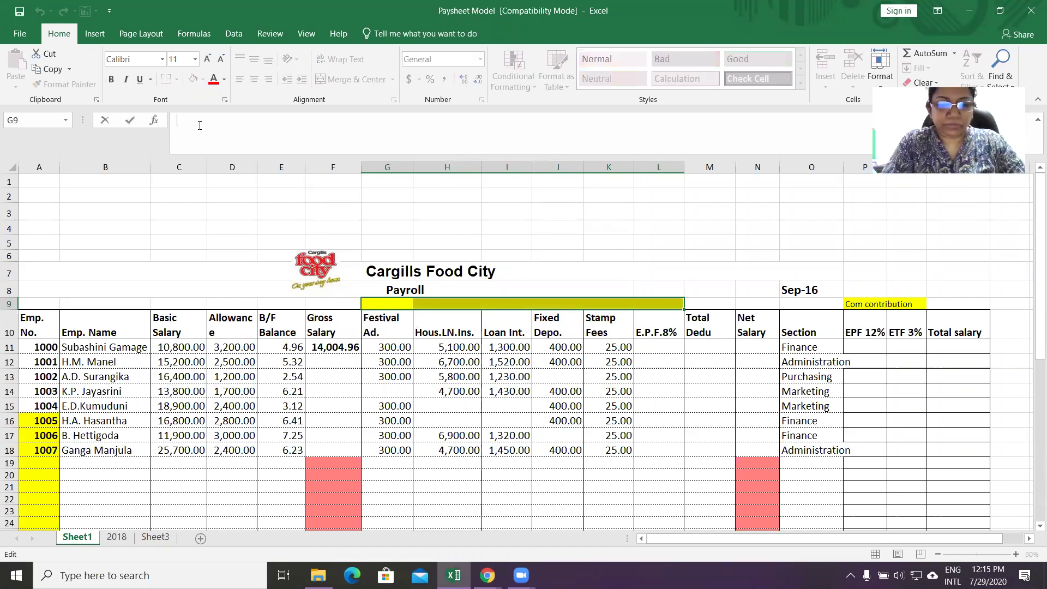
pyautogui.write('D ')
pyautogui.write('duc')
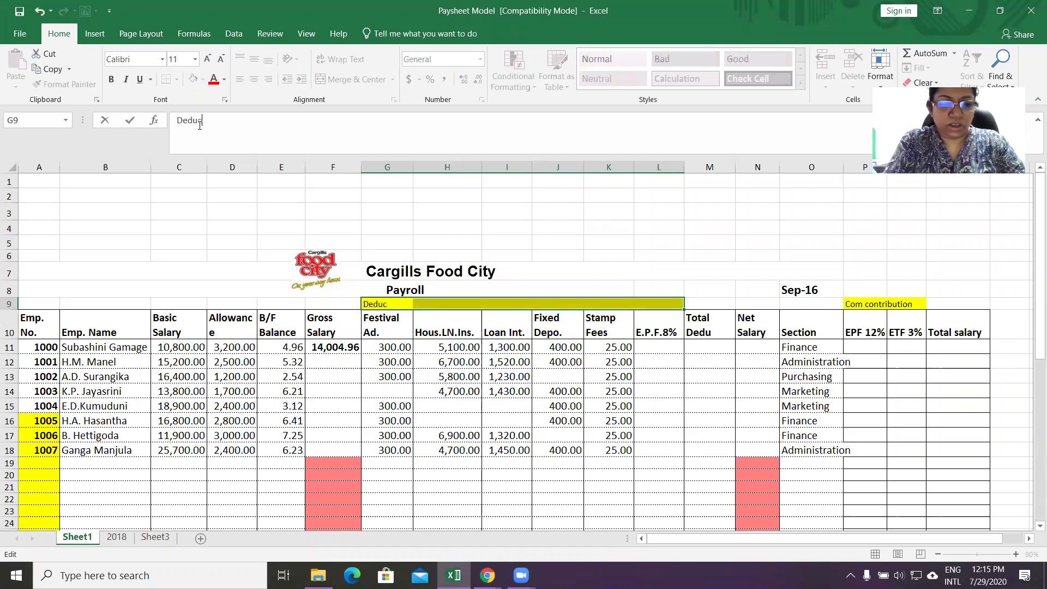
pyautogui.write('tions')
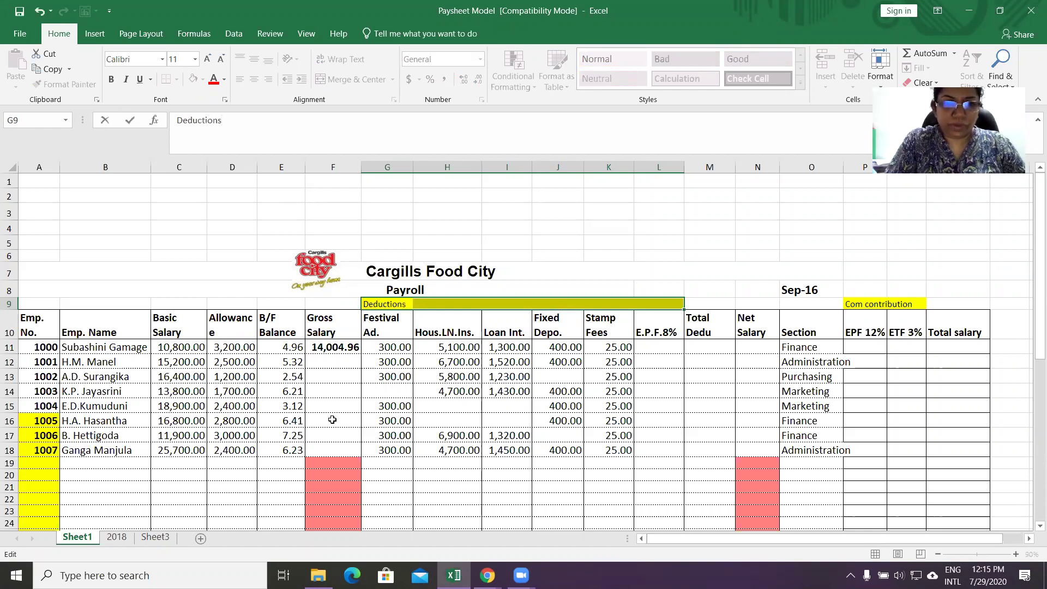
pyautogui.click(427, 469)
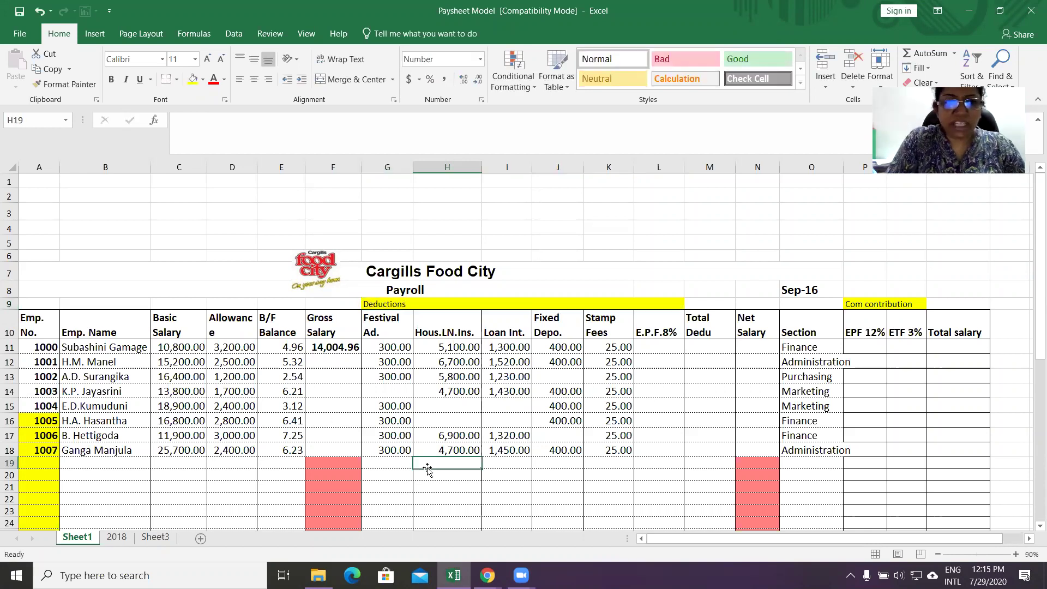
# Merge and center the Deductions heading across G9:L9
pyautogui.click(374, 304)
pyautogui.moveTo(374, 305); pyautogui.dragTo(681, 304)
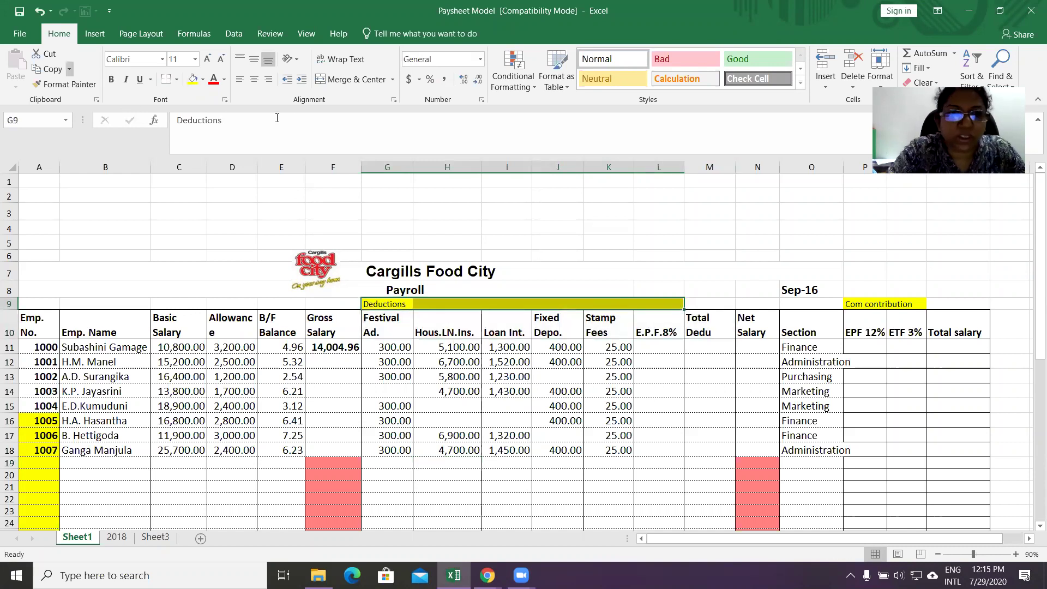
pyautogui.click(338, 80)
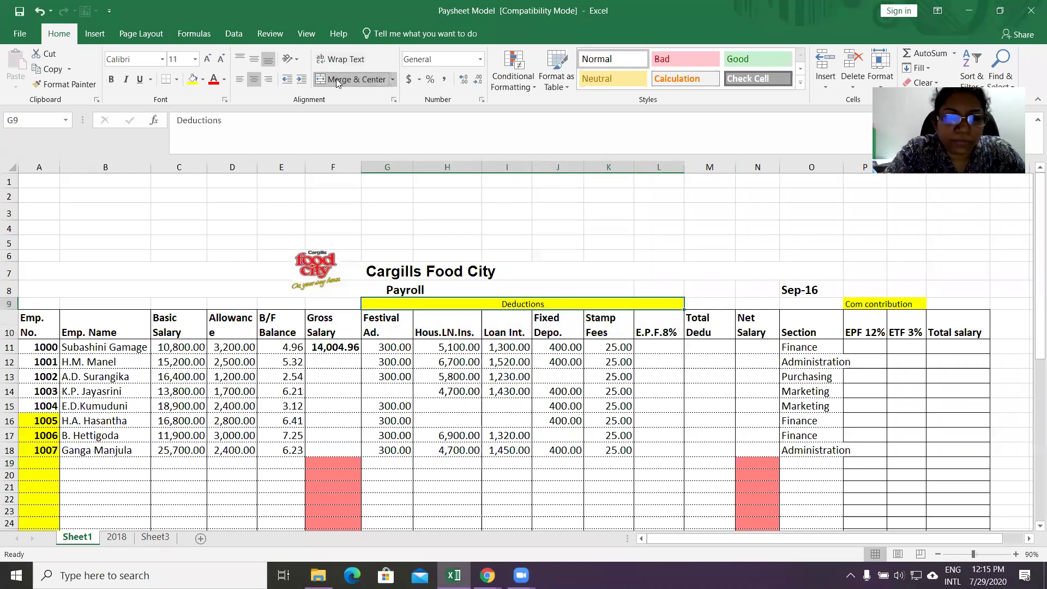
# Enter the heading additions in C9, above the Basic Salary column
pyautogui.moveTo(173, 302); pyautogui.dragTo(286, 300)
pyautogui.click(226, 126)
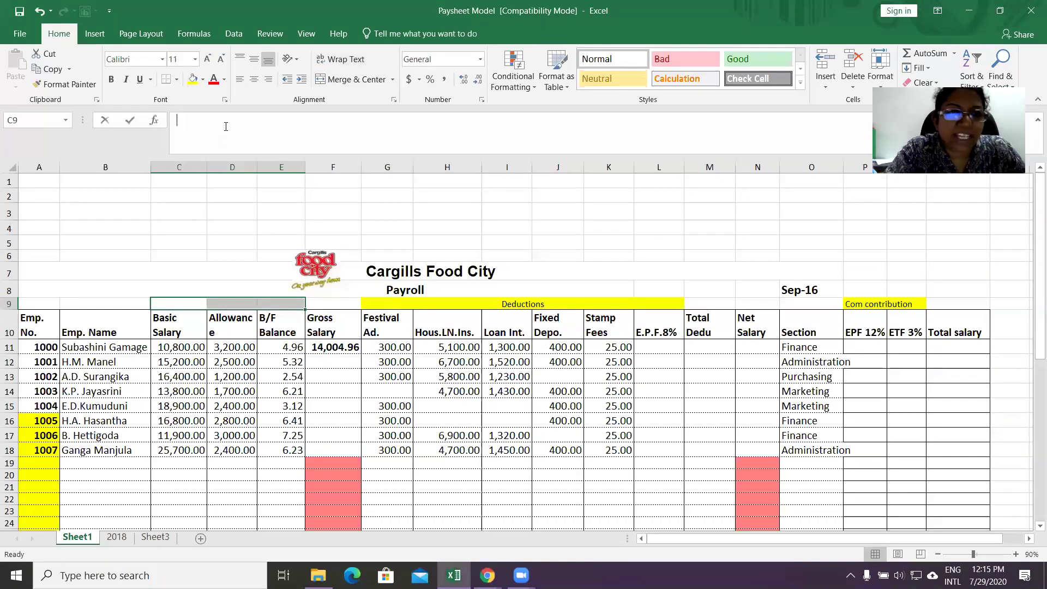
pyautogui.write('add')
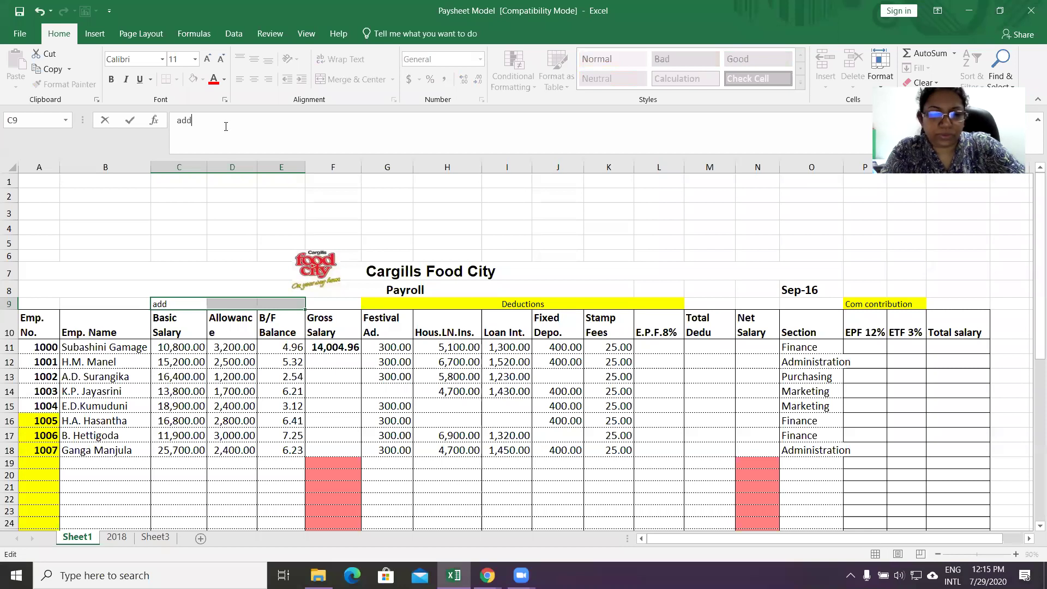
pyautogui.write('itions')
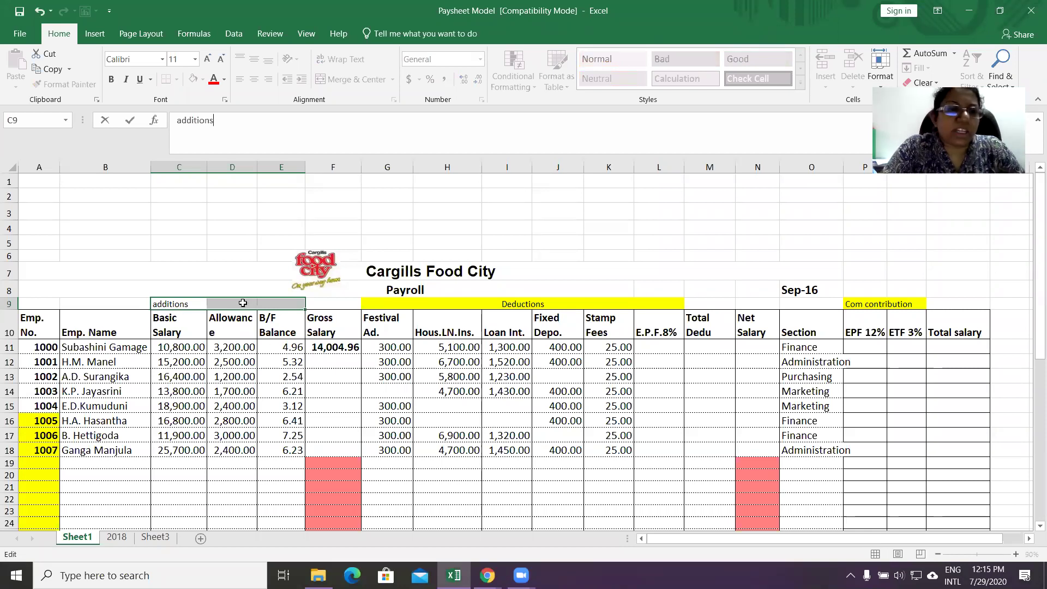
pyautogui.click(243, 361)
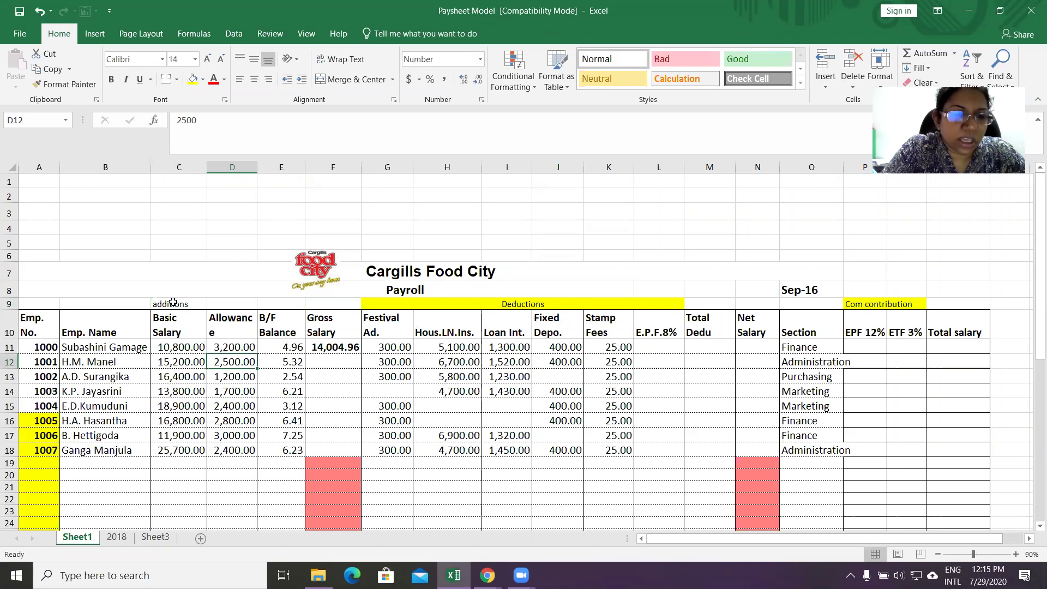
# Fill the additions heading range C9:E9 with the standard light blue colour
pyautogui.moveTo(173, 303); pyautogui.dragTo(270, 310)
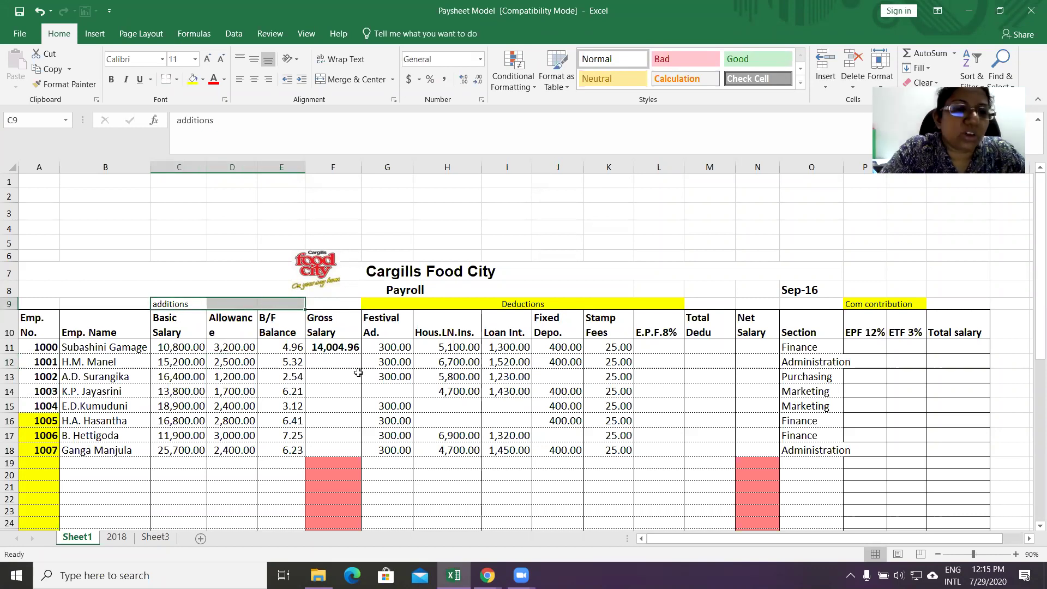
pyautogui.click(202, 86)
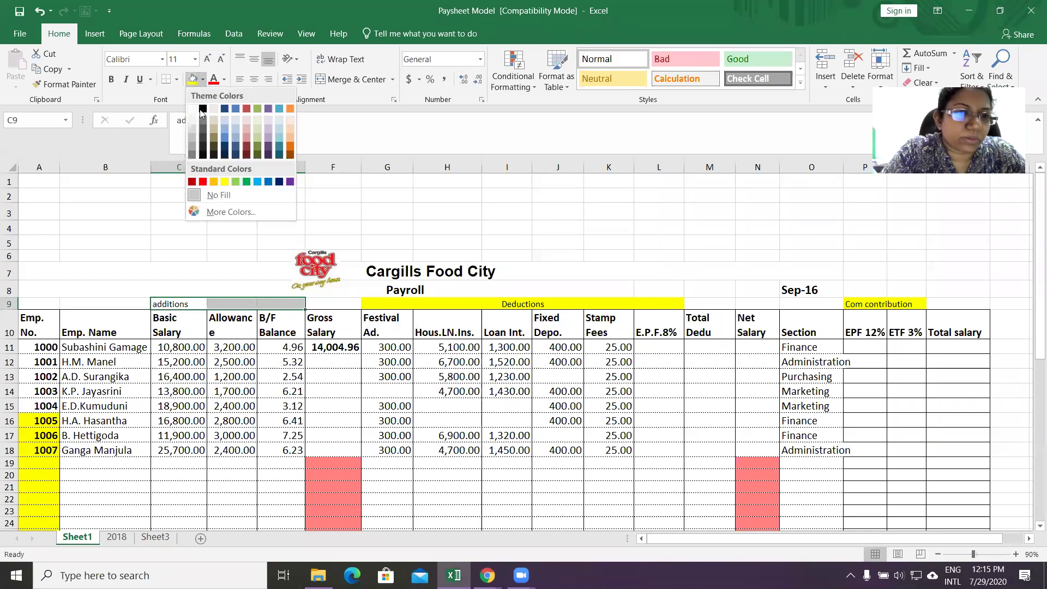
pyautogui.click(268, 155)
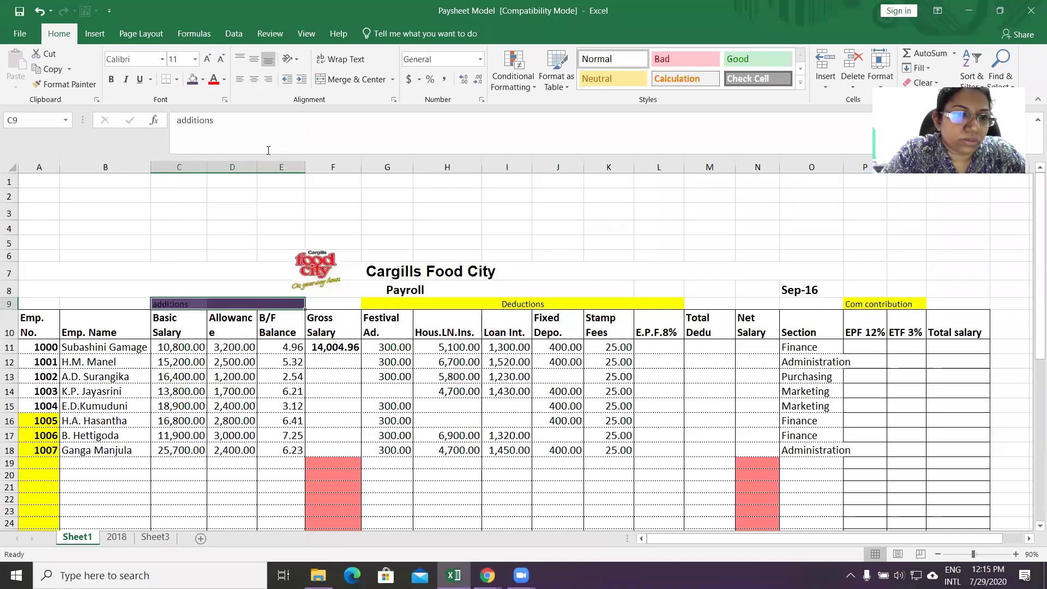
pyautogui.click(202, 79)
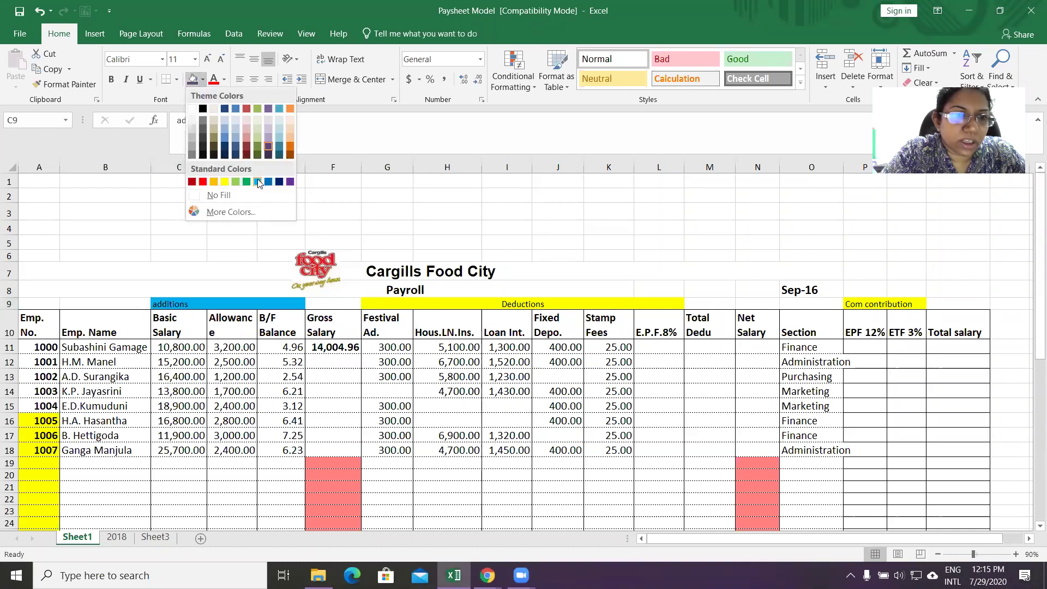
pyautogui.click(258, 182)
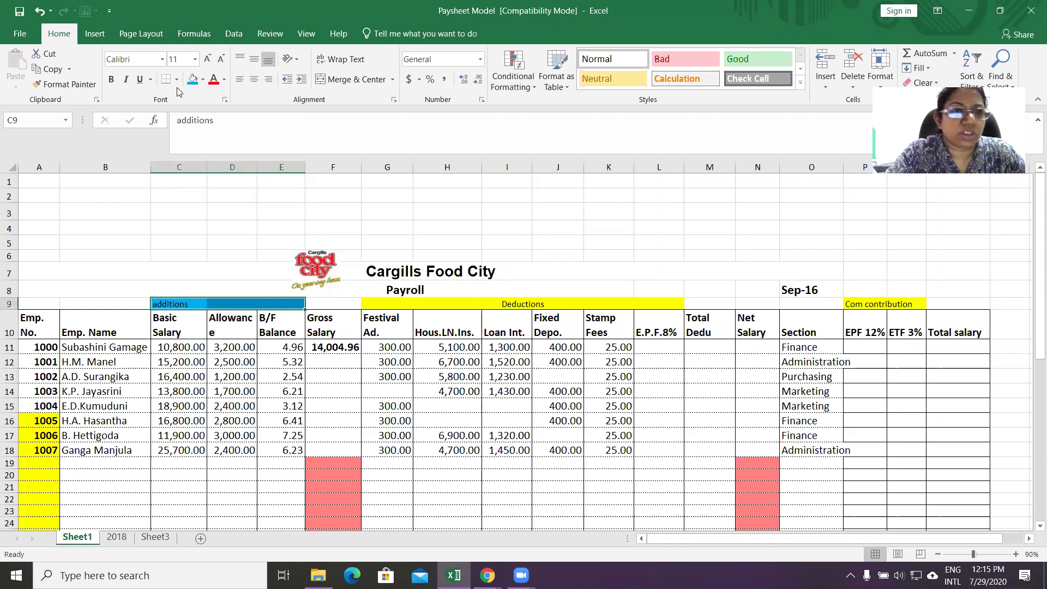
# Format the additions heading as 16 pt bold and make the Deductions heading bold
pyautogui.click(207, 59)
pyautogui.click(208, 59)
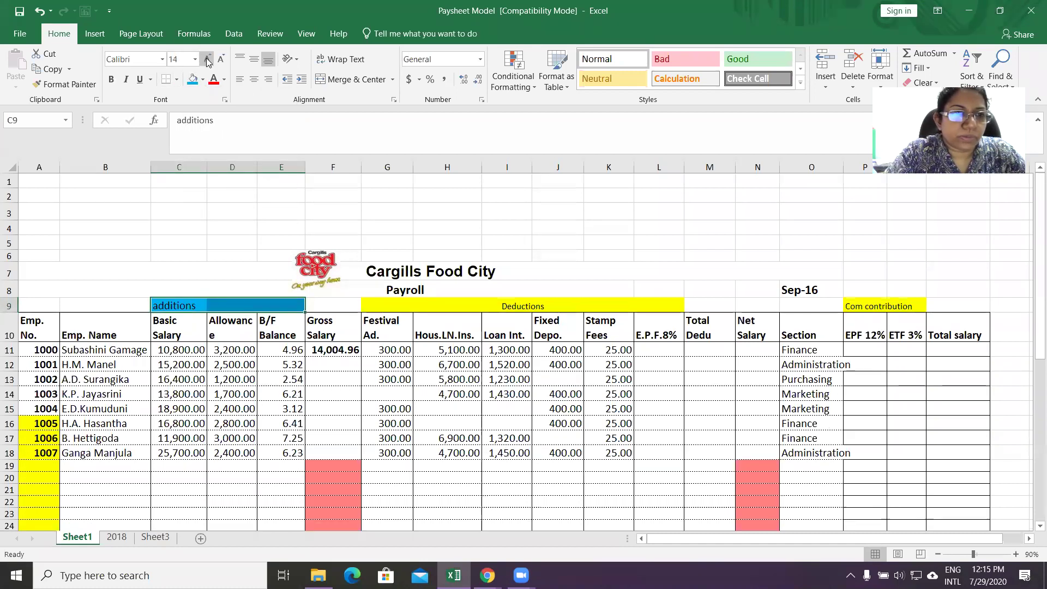
pyautogui.click(207, 59)
pyautogui.click(111, 80)
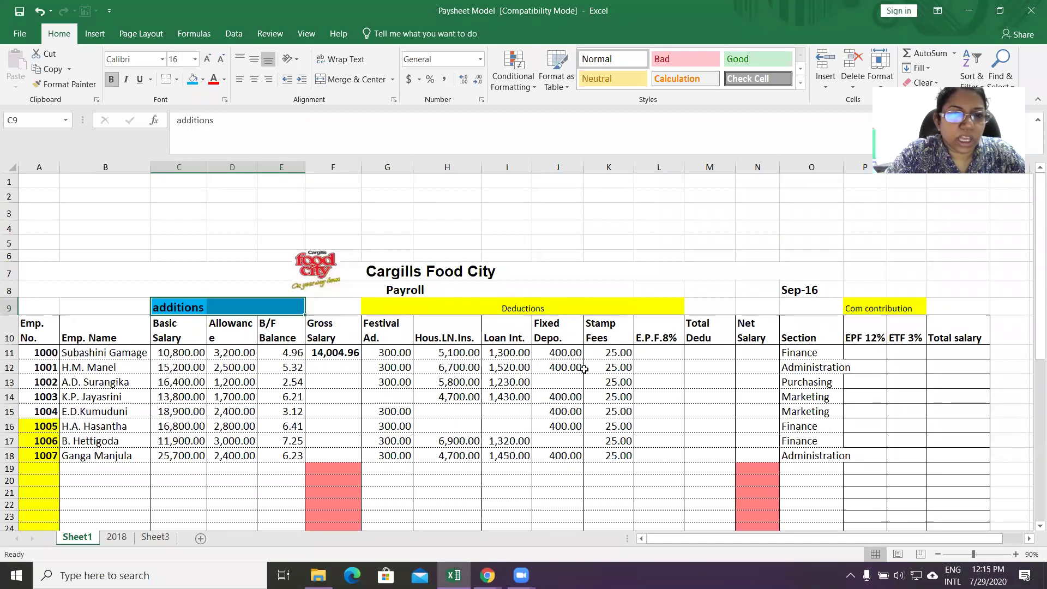
pyautogui.click(534, 312)
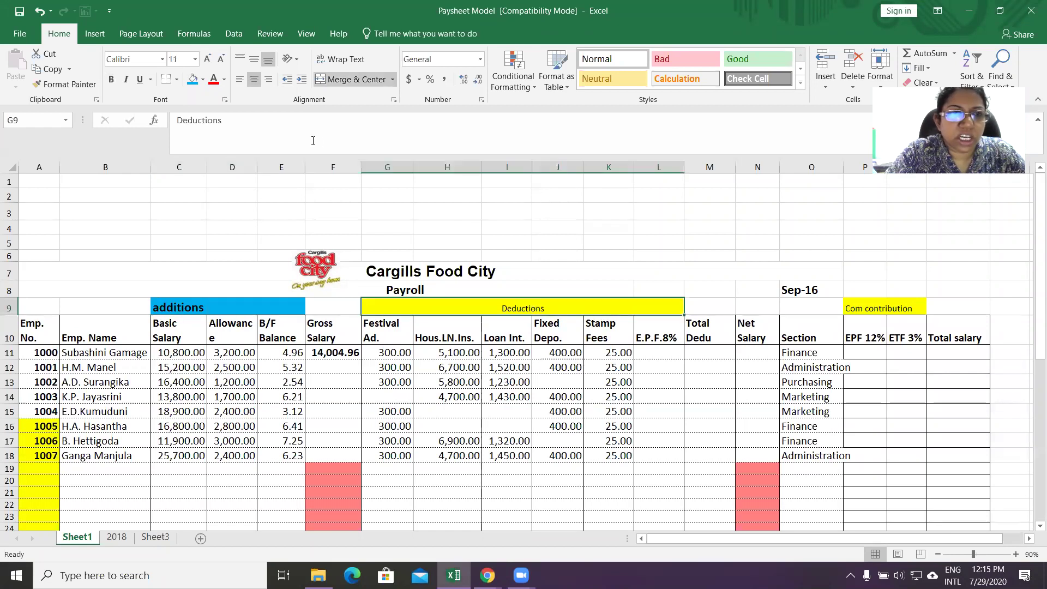
pyautogui.click(112, 80)
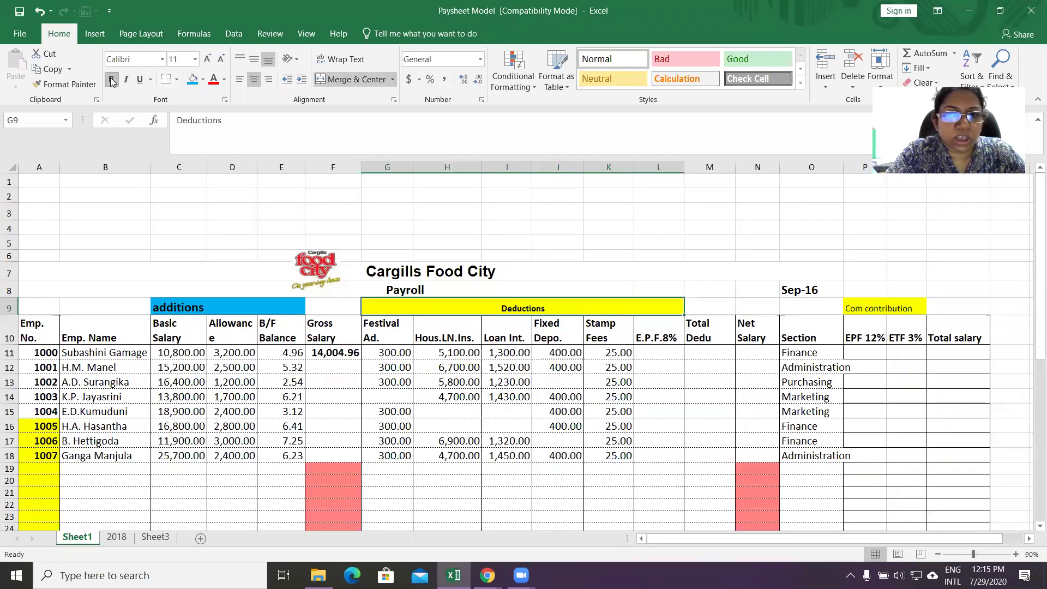
# Examine the Com contribution heading over the EPF 12% and ETF 3% columns and the corresponding Company Contribution columns on the 2018 sheet
pyautogui.click(896, 307)
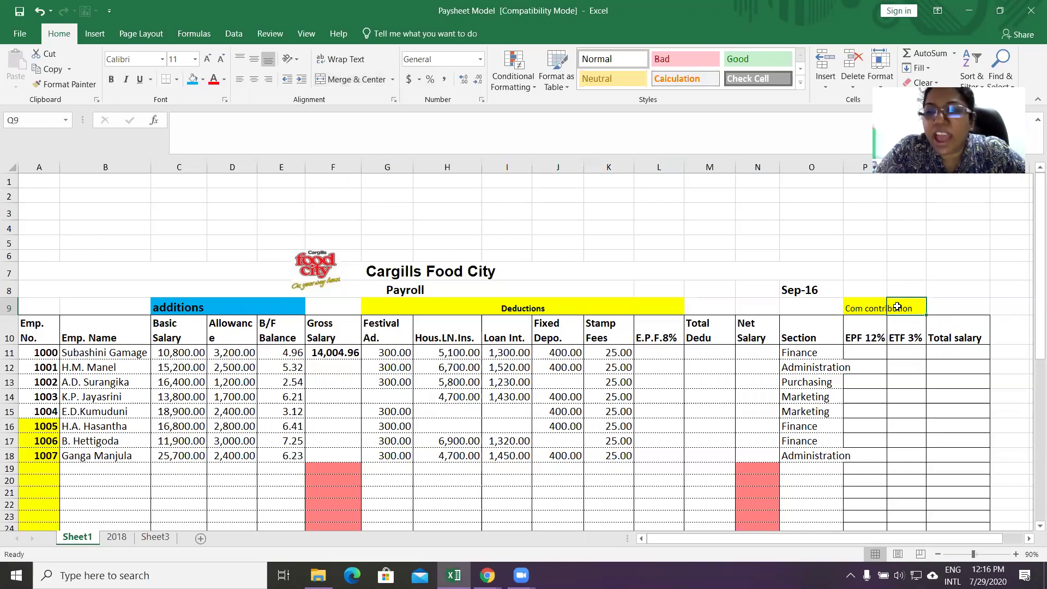
pyautogui.click(852, 306)
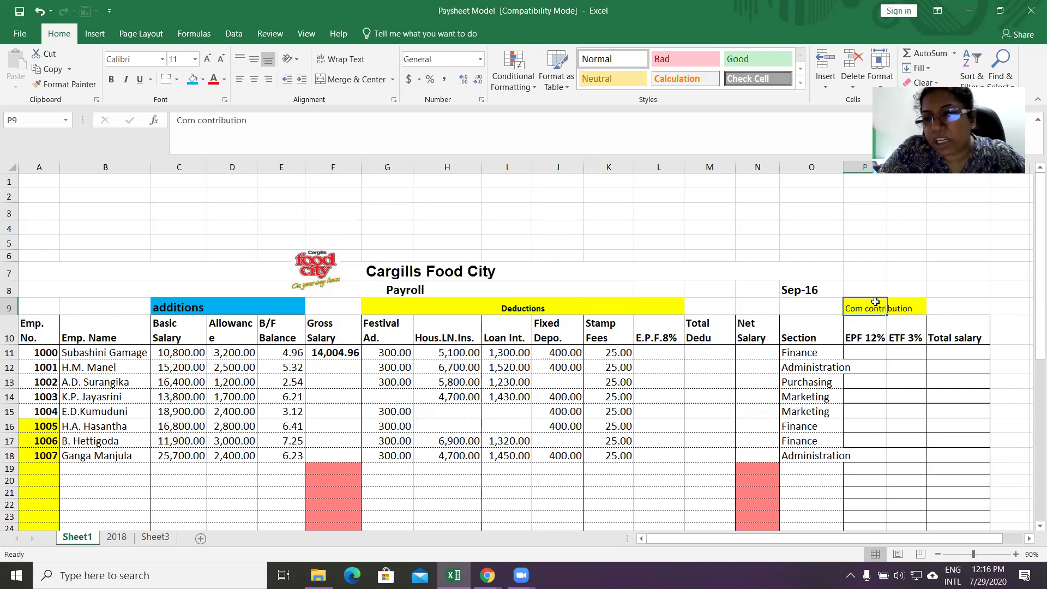
pyautogui.click(908, 292)
pyautogui.click(864, 309)
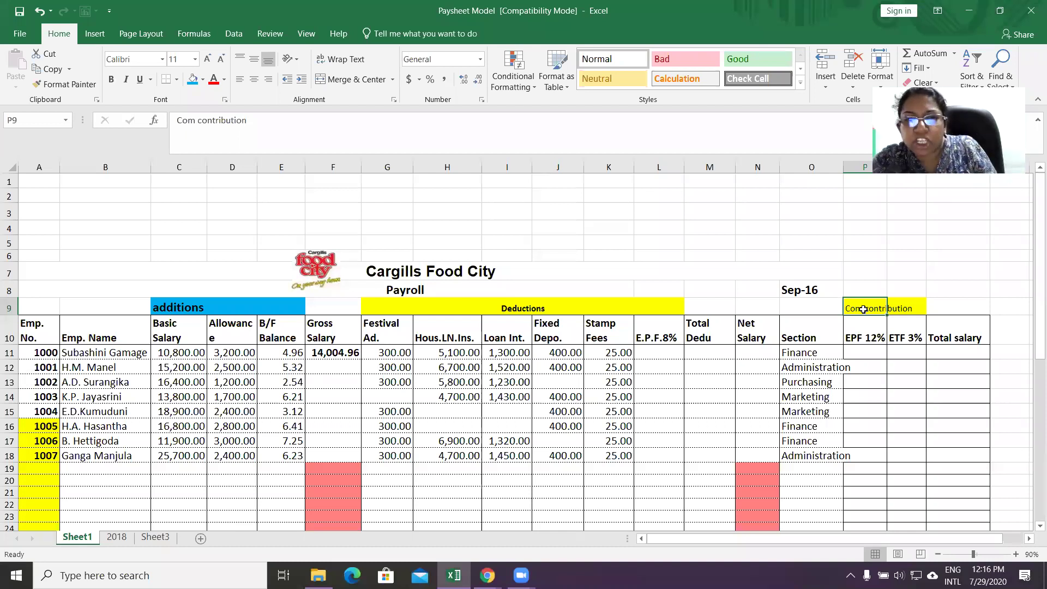
pyautogui.click(116, 538)
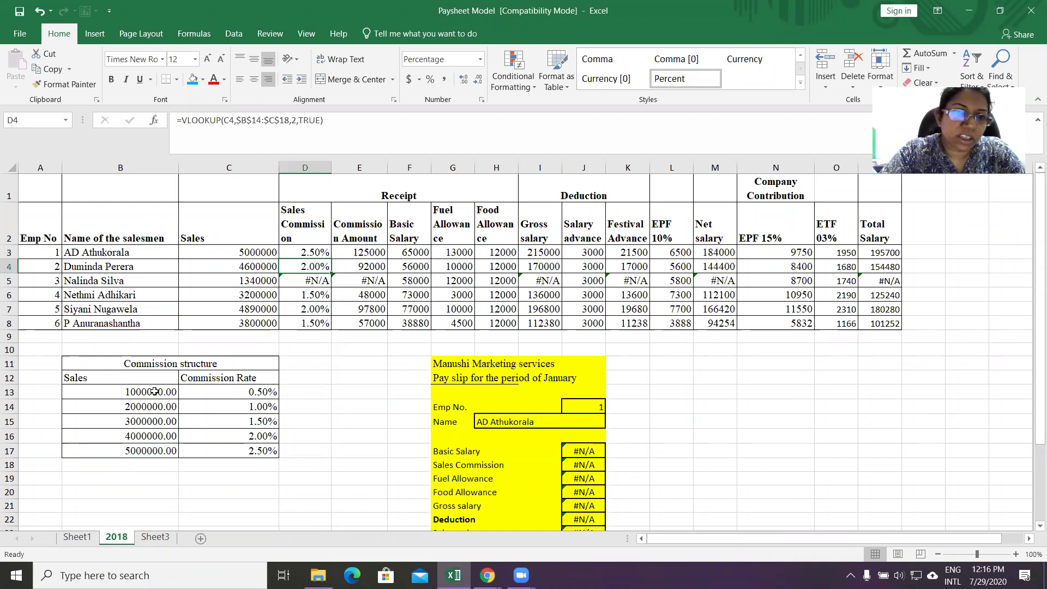
pyautogui.click(81, 537)
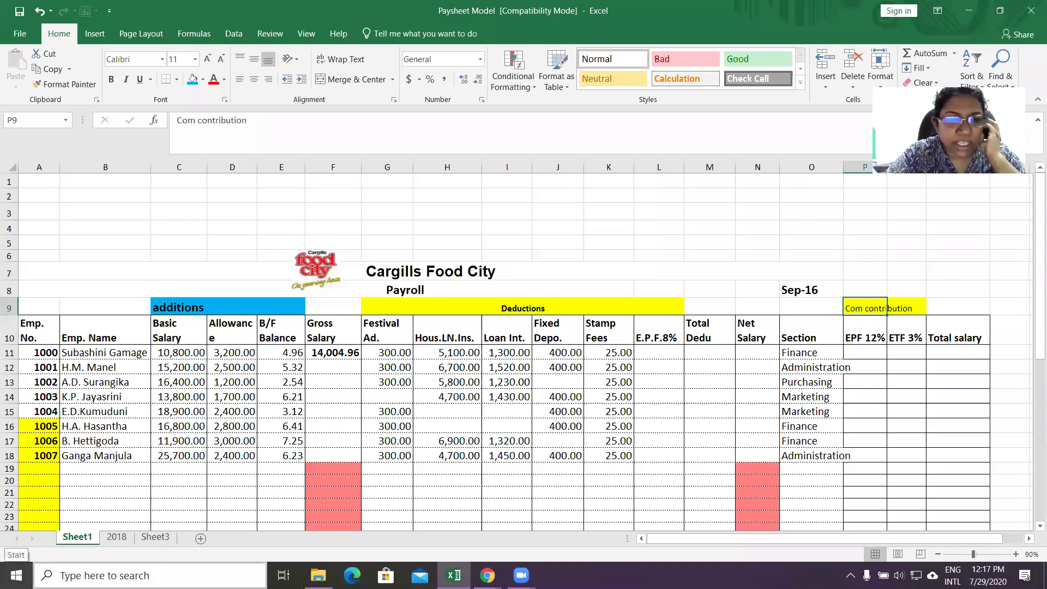
# Copy the Gross Salary formula from F11 down through F18 for the remaining employees
pyautogui.click(351, 353)
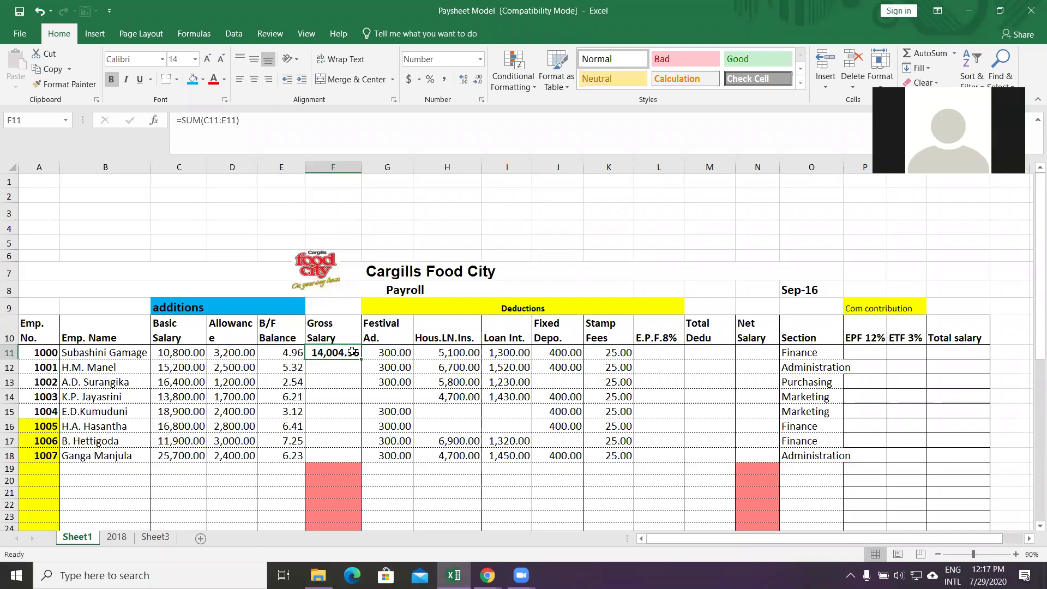
pyautogui.moveTo(362, 360); pyautogui.dragTo(355, 465)
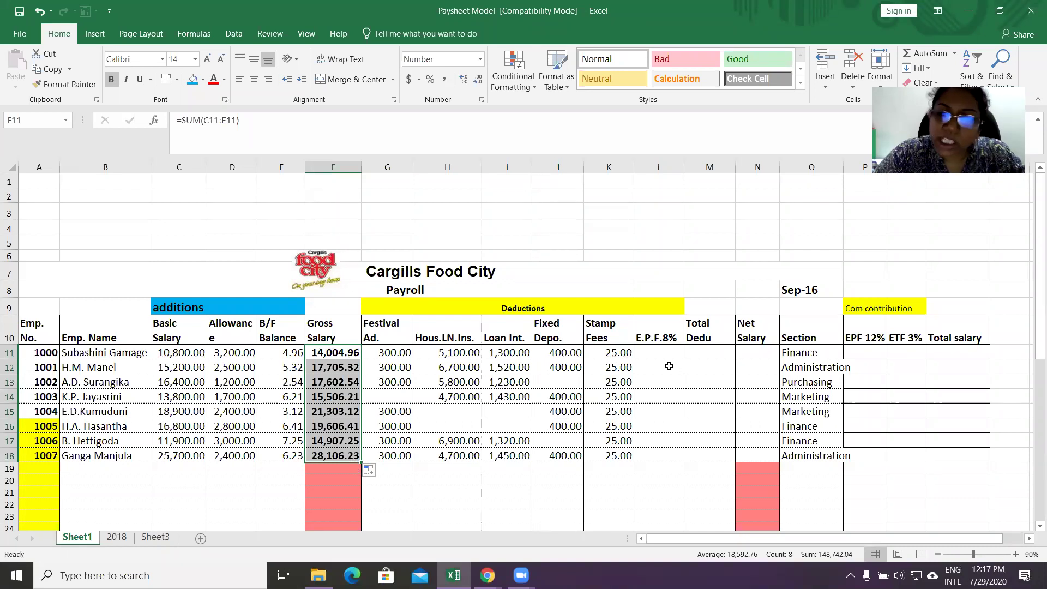
# Calculate the E.P.F.8% deduction in L11 with =F11*0.08 and copy the formula down through L18
pyautogui.click(658, 350)
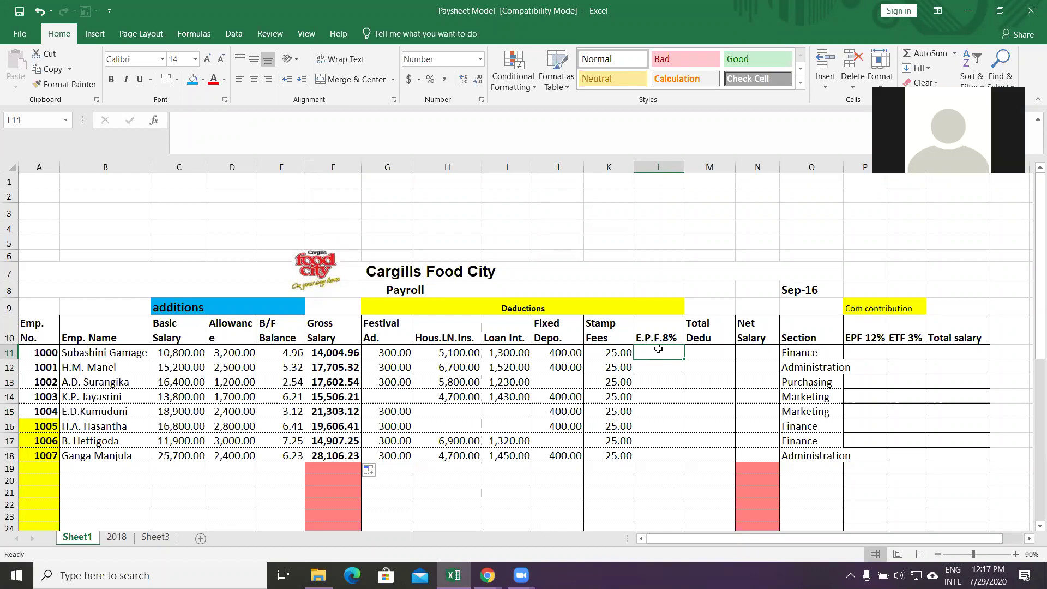
pyautogui.write('=')
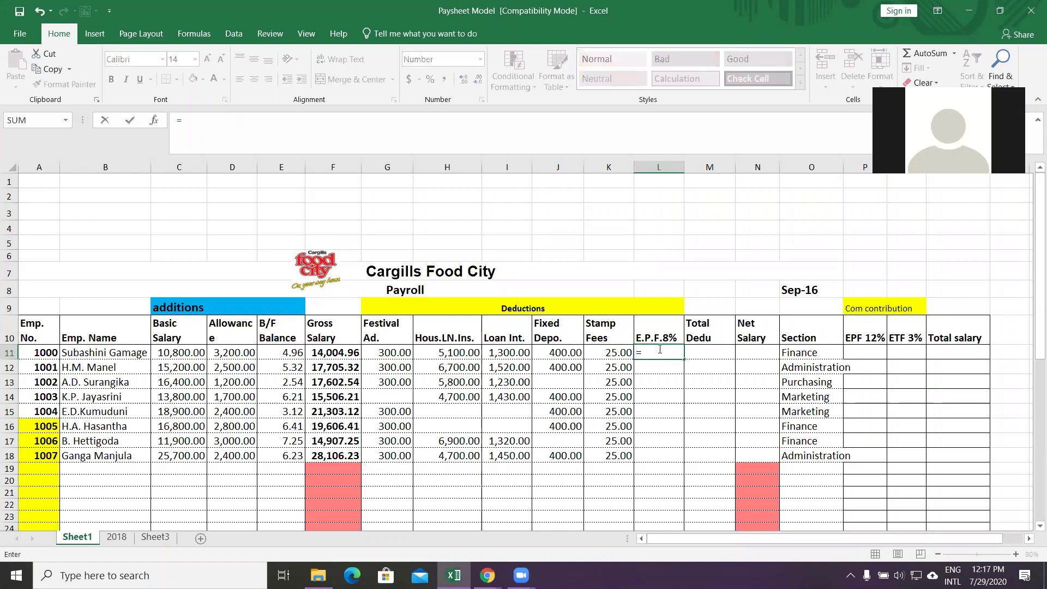
pyautogui.click(338, 350)
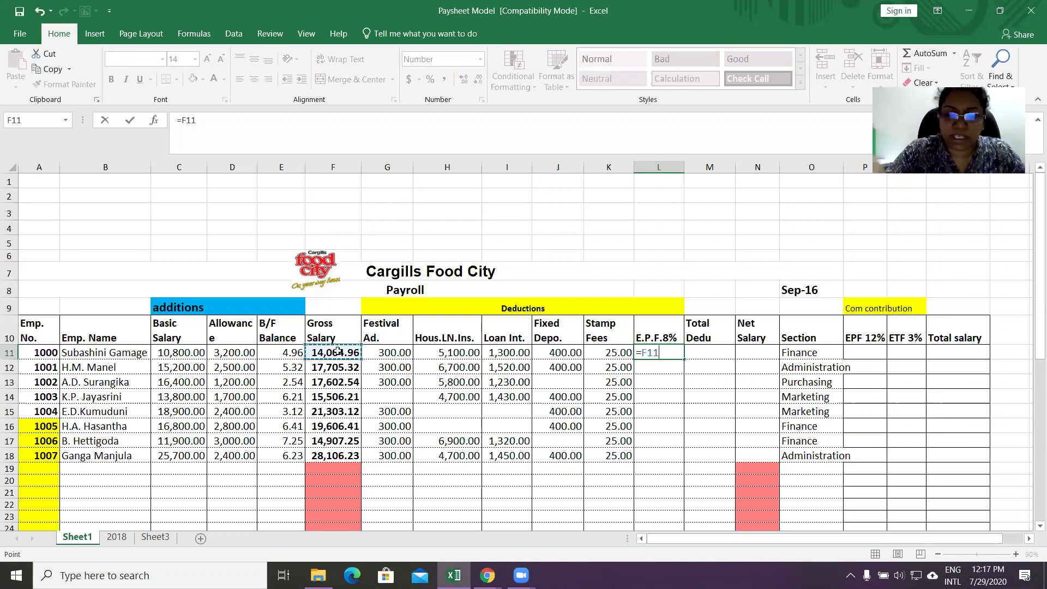
pyautogui.write('*')
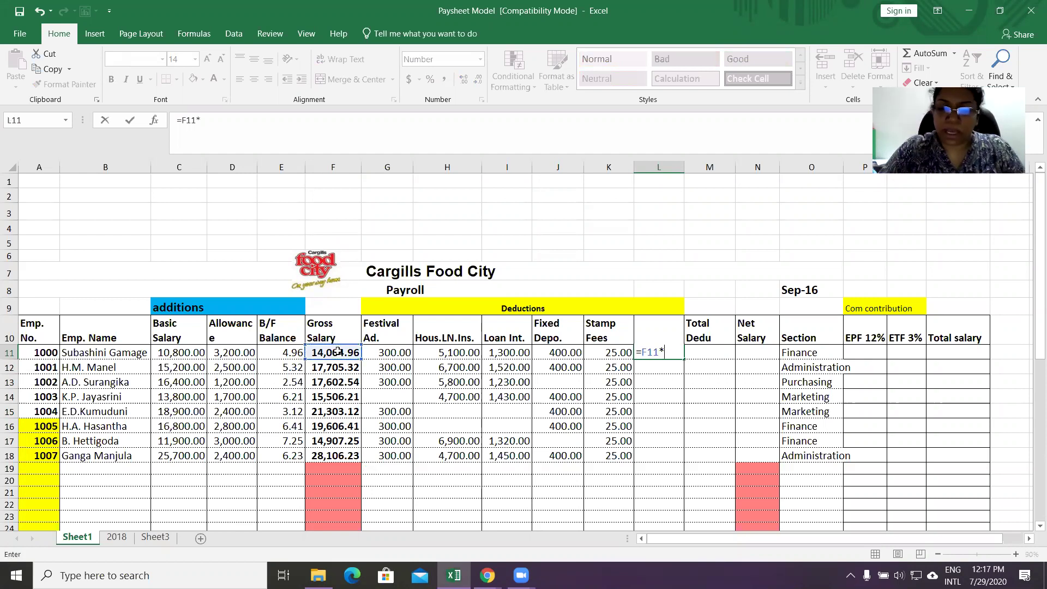
pyautogui.write('0.08')
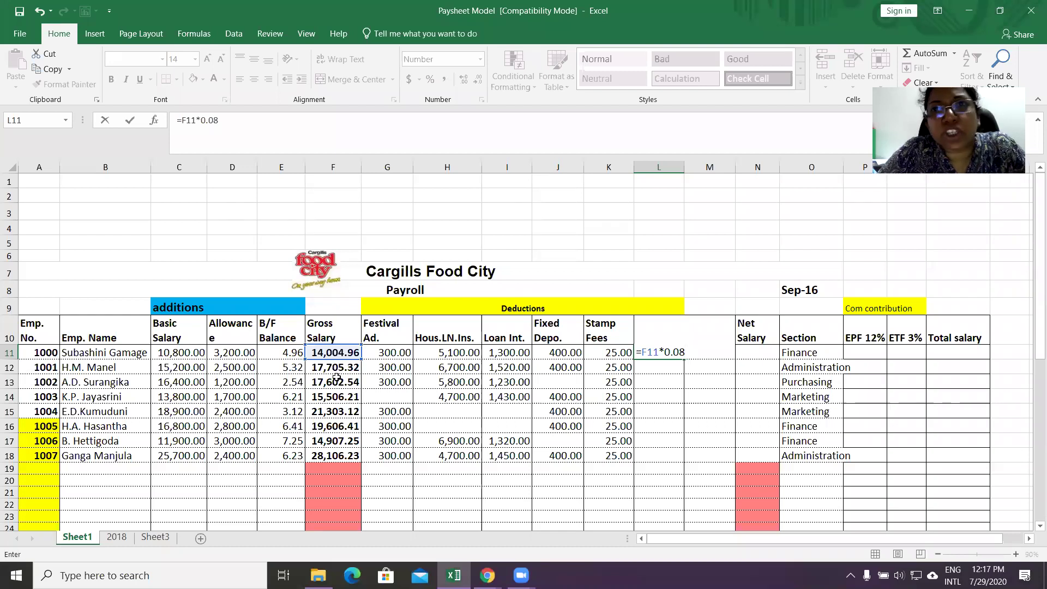
pyautogui.press('Return')
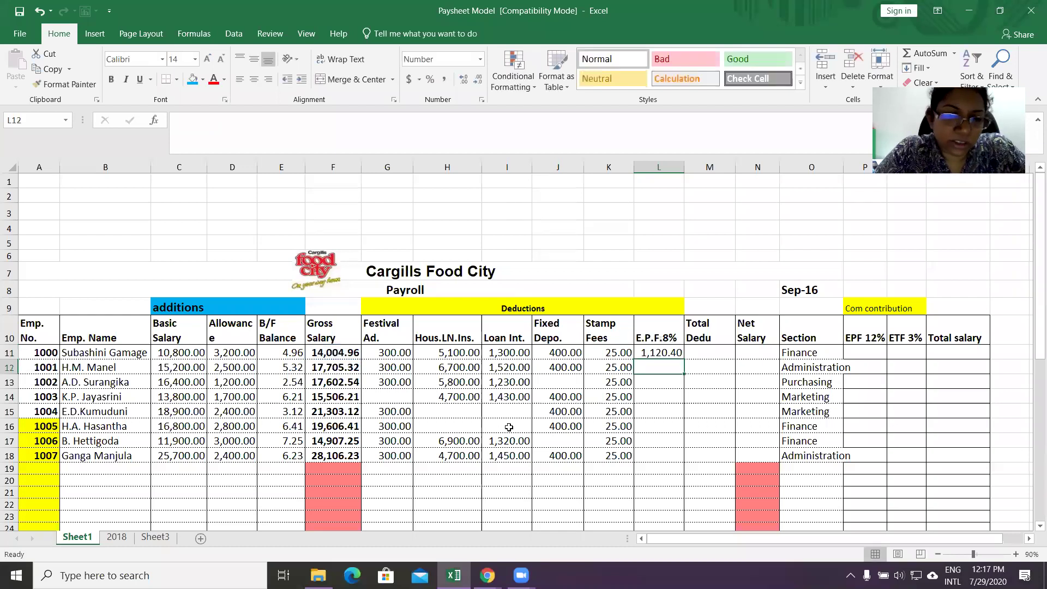
pyautogui.click(660, 352)
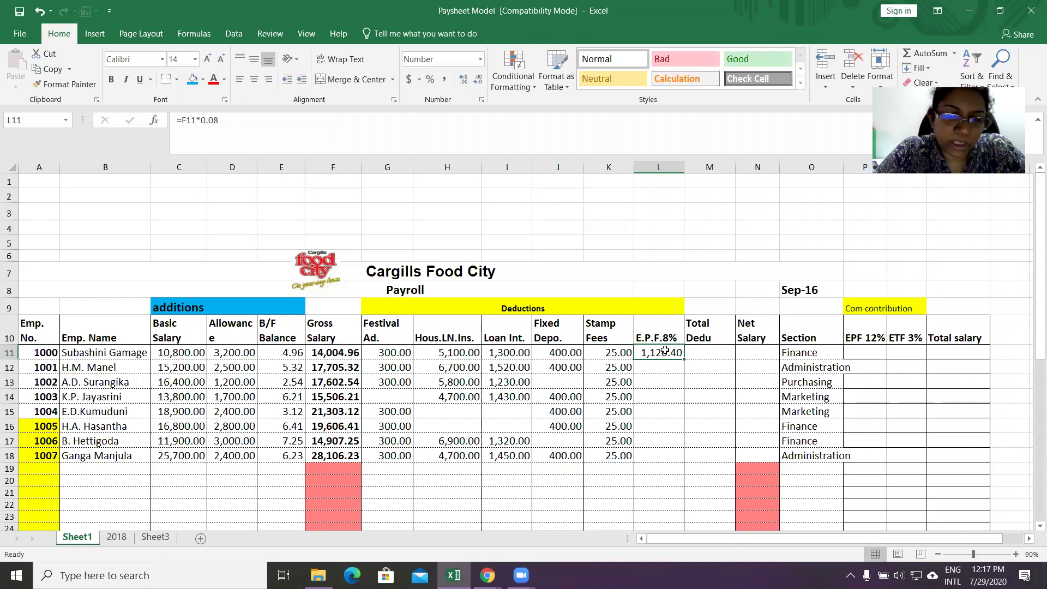
pyautogui.moveTo(685, 358); pyautogui.dragTo(671, 465)
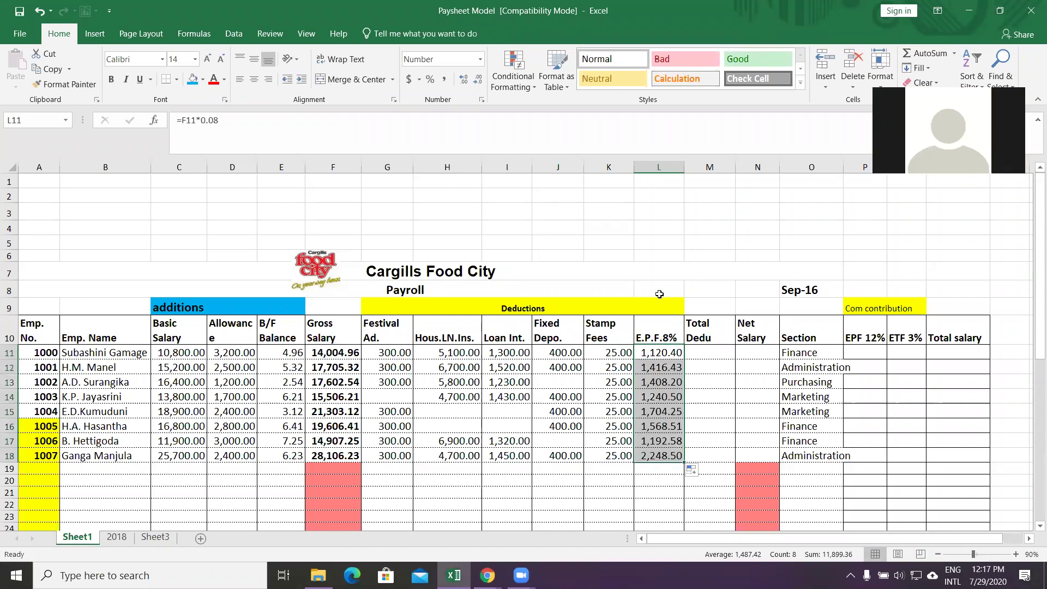
# Enter the note Based on gross salary in L8, above the E.P.F.8% column
pyautogui.moveTo(659, 305)
pyautogui.mouseDown()
pyautogui.moveTo(661, 327)
pyautogui.moveTo(660, 305)
pyautogui.mouseUp()
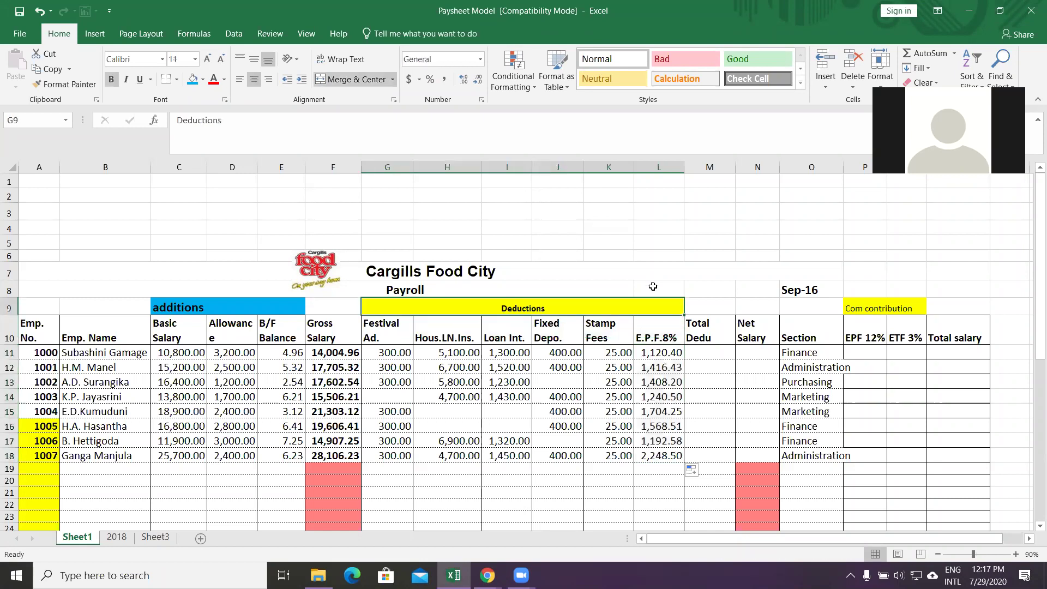
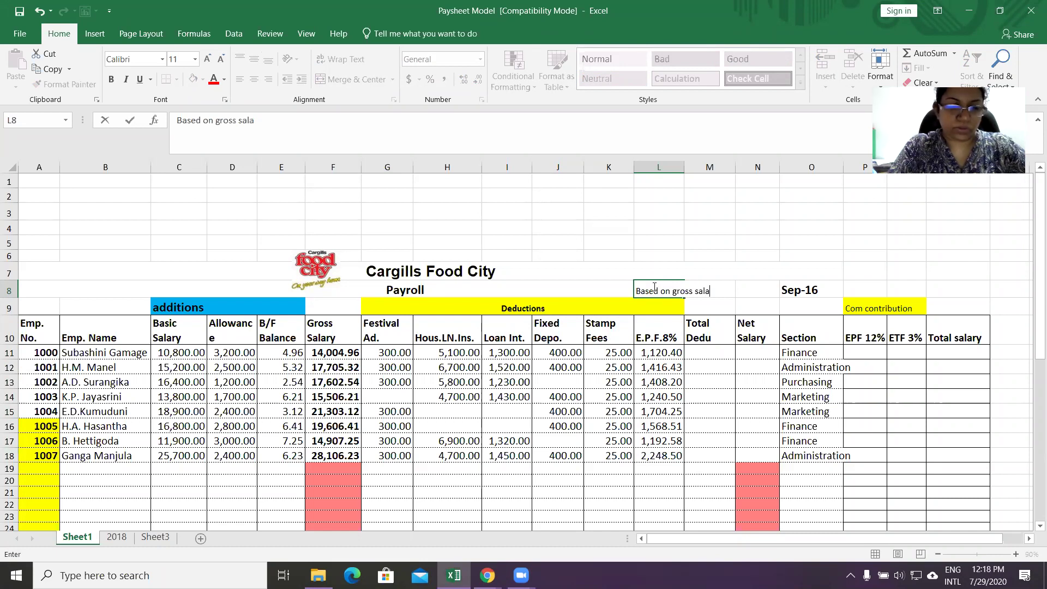
pyautogui.write('y')
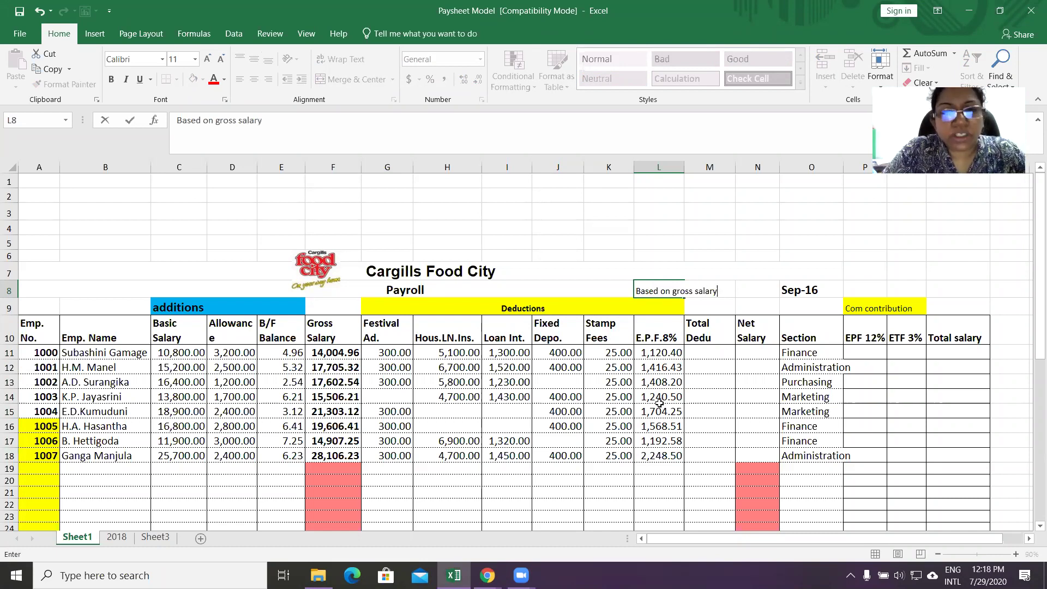
pyautogui.click(661, 403)
# Change the font colour of the L8 note and the E.P.F.8% column heading in L10 to red
pyautogui.click(672, 292)
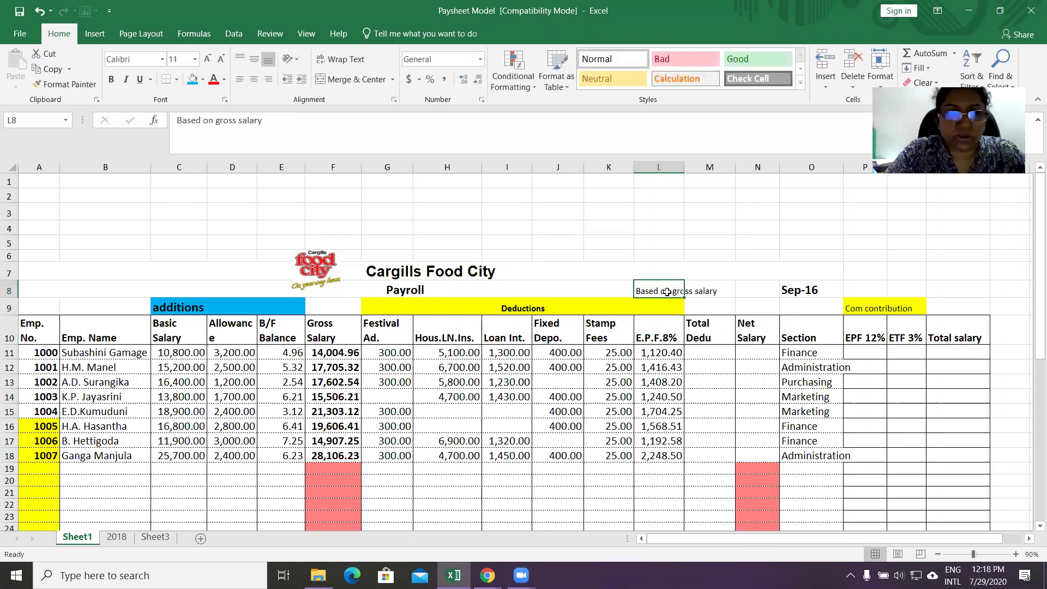
pyautogui.click(214, 79)
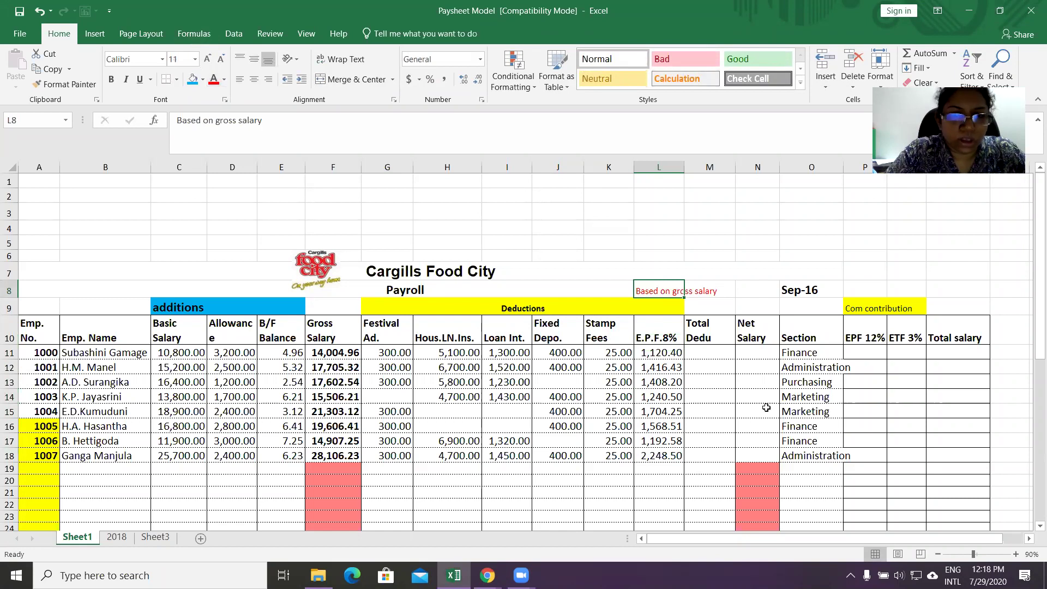
pyautogui.click(649, 332)
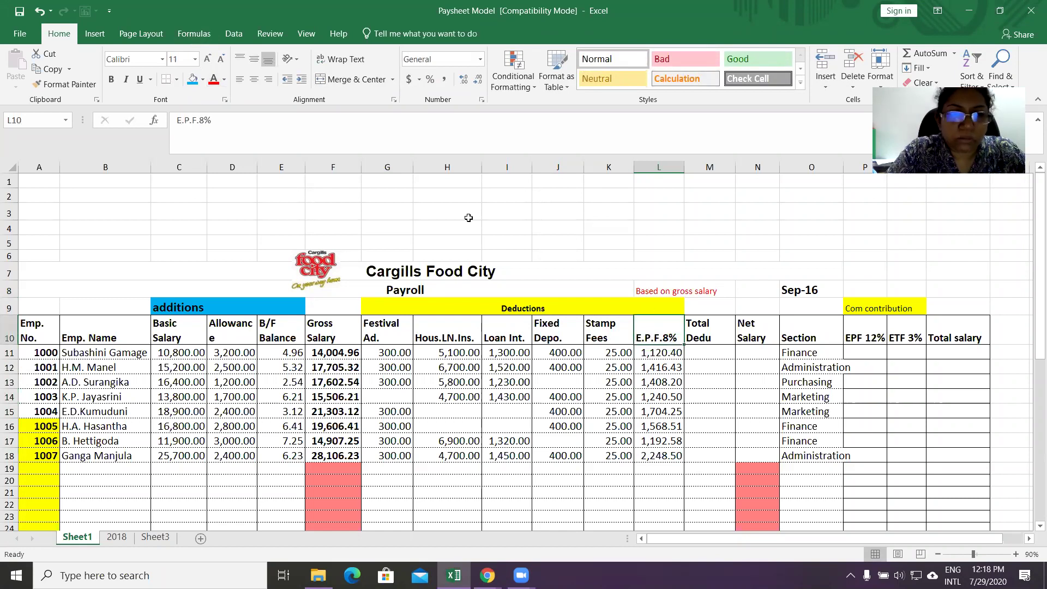
pyautogui.click(214, 79)
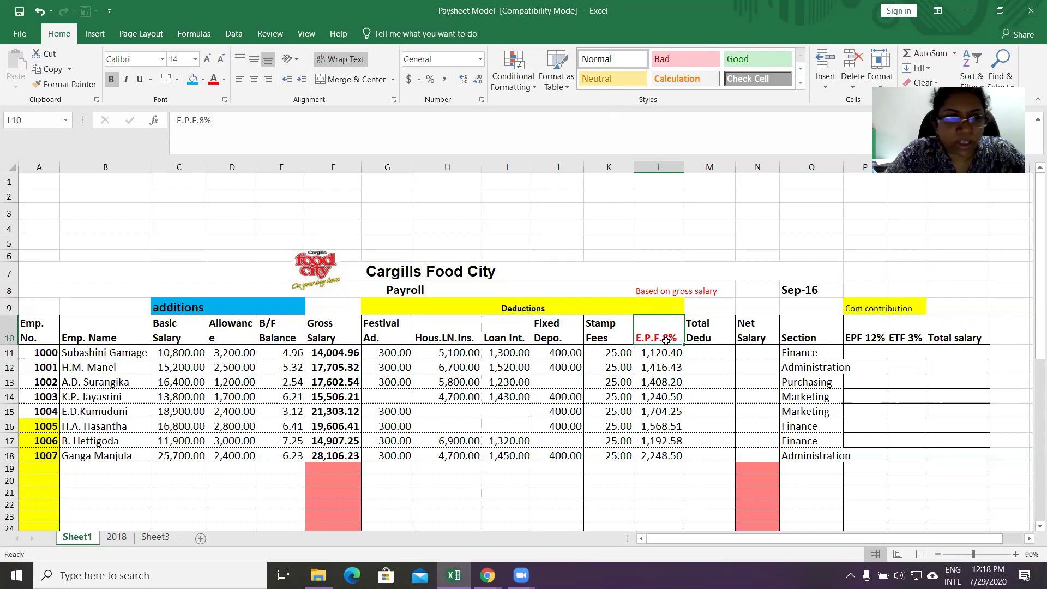
# Save the workbook in its current file format, continuing past the compatibility check
pyautogui.click(20, 12)
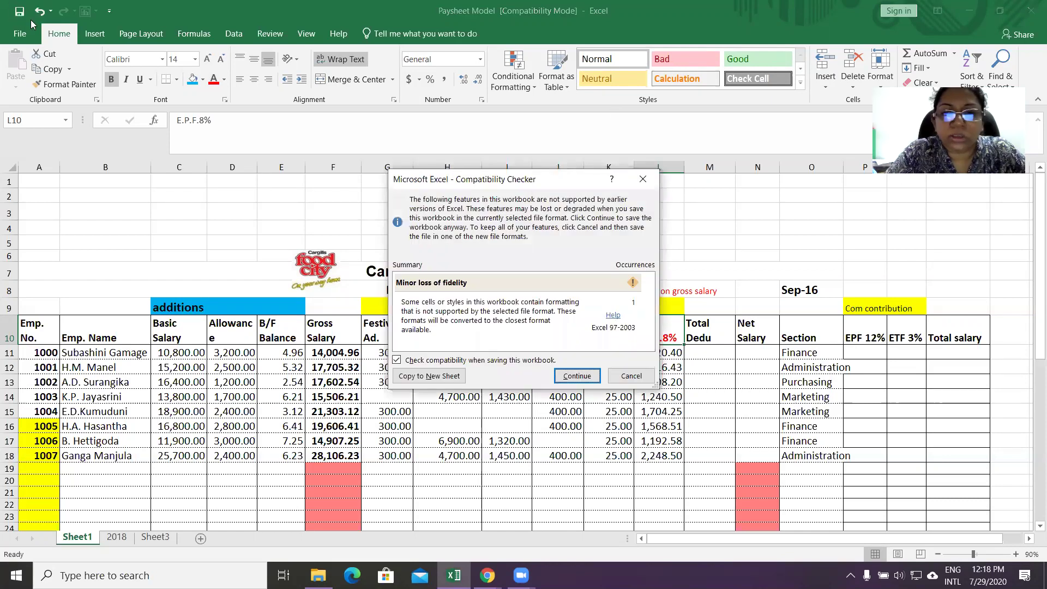
pyautogui.click(581, 377)
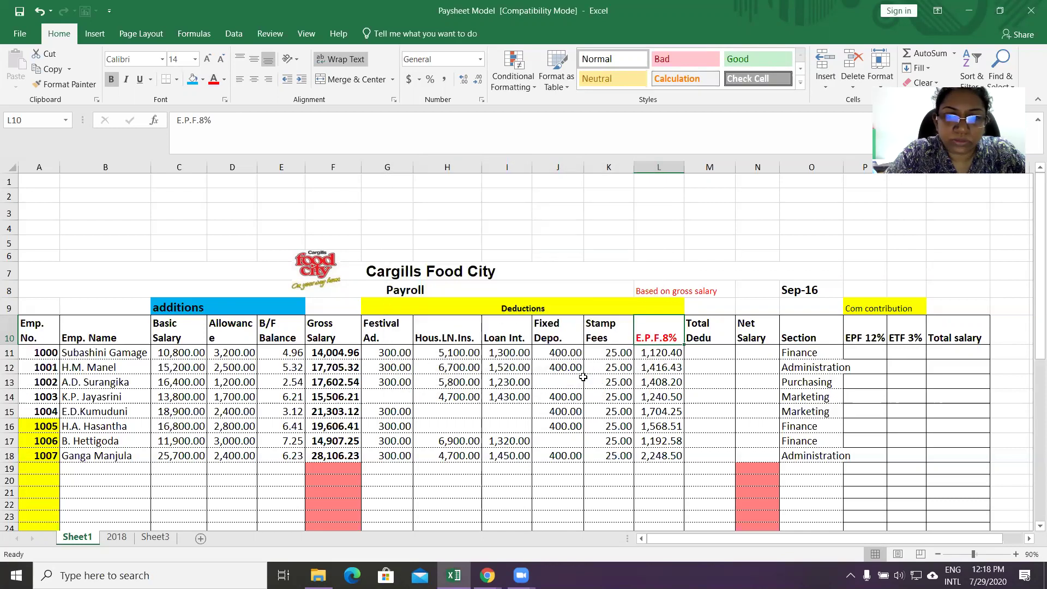
# Total the first employee's deductions in M11, under Total Dedu, with the formula =SUM(G11:L11)
pyautogui.click(702, 349)
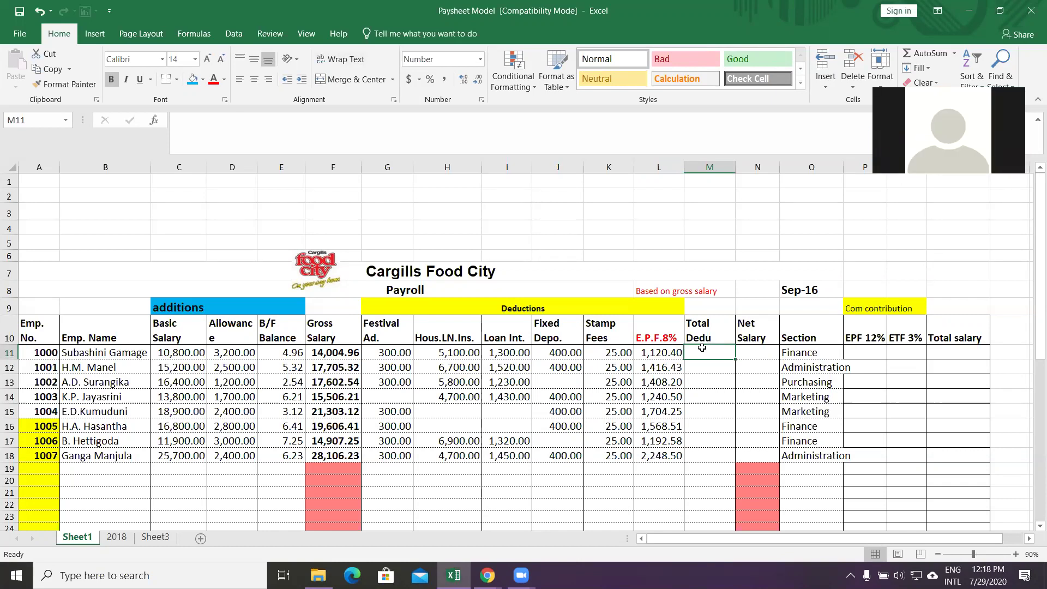
pyautogui.write('=sum')
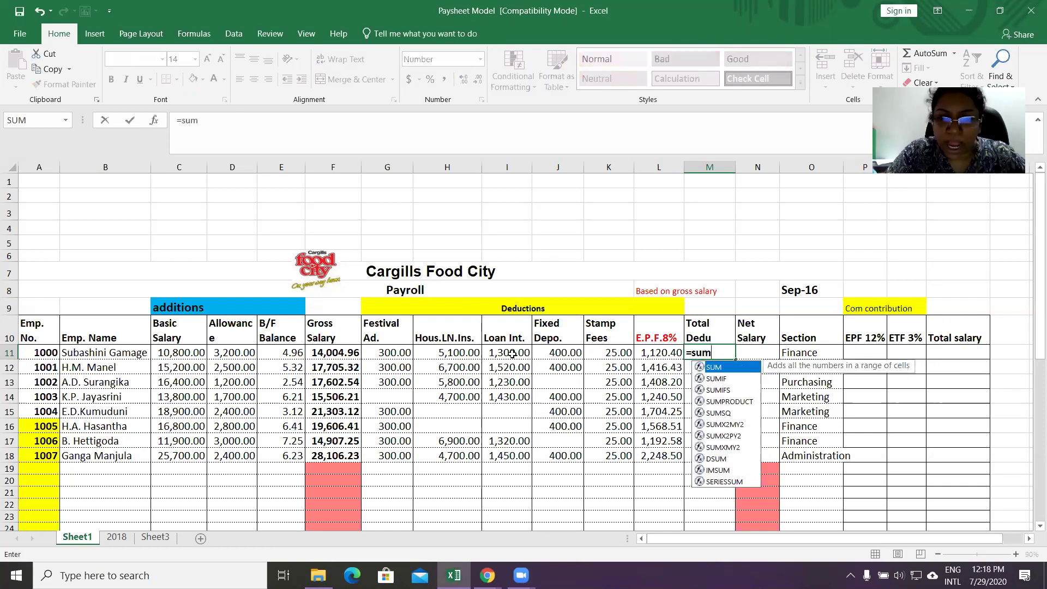
pyautogui.click(393, 354)
pyautogui.moveTo(393, 353); pyautogui.dragTo(665, 355)
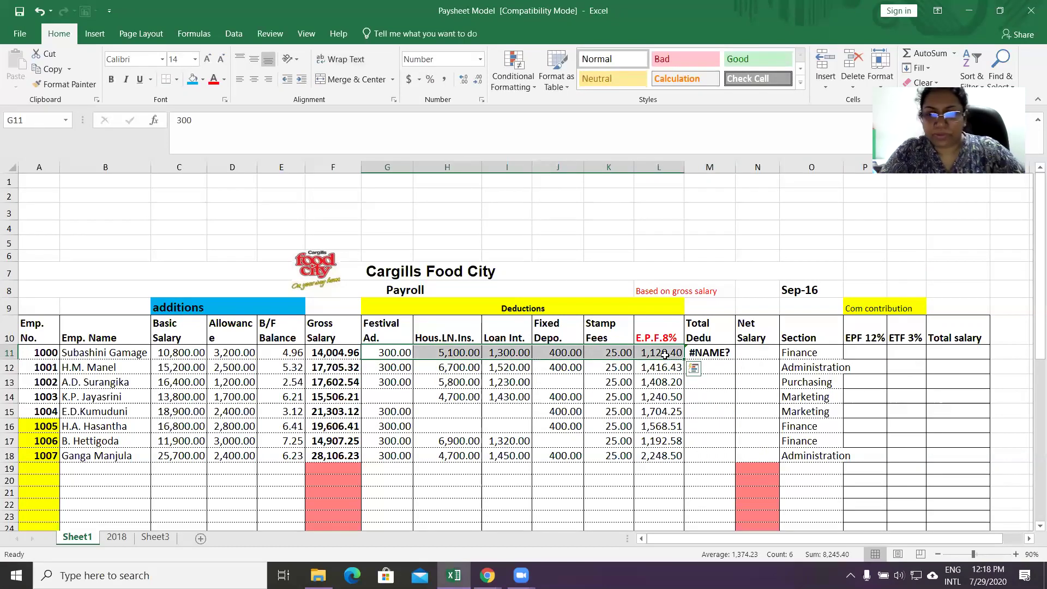
pyautogui.click(723, 350)
pyautogui.click(215, 118)
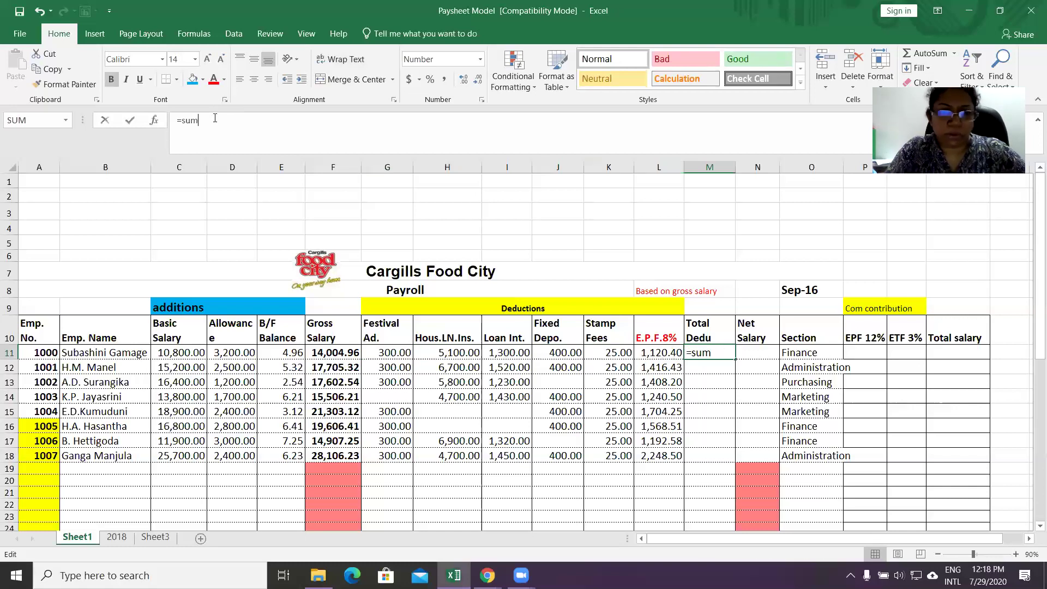
pyautogui.write('(')
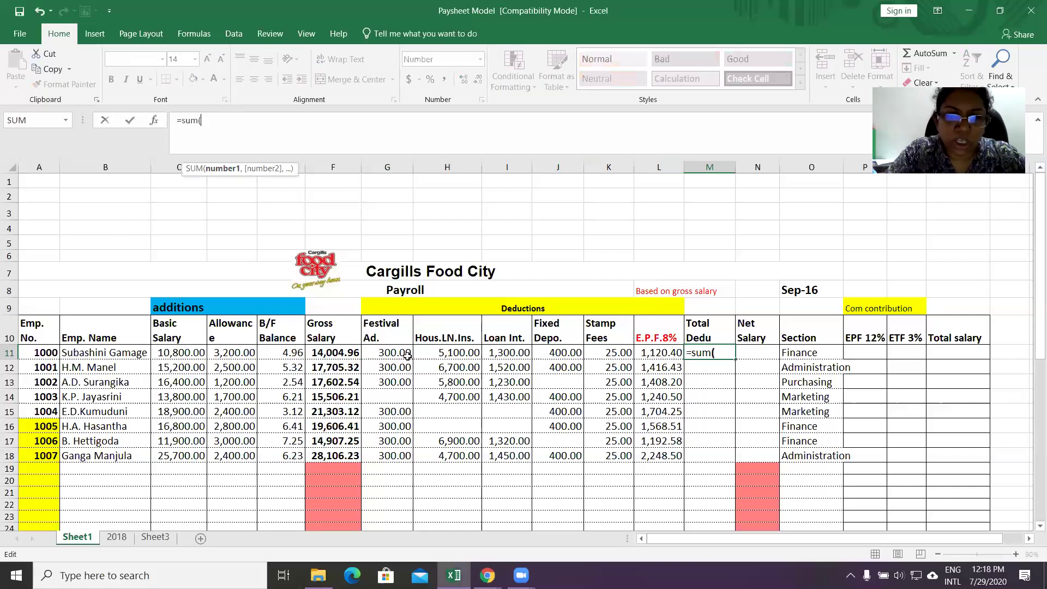
pyautogui.moveTo(400, 353); pyautogui.dragTo(652, 347)
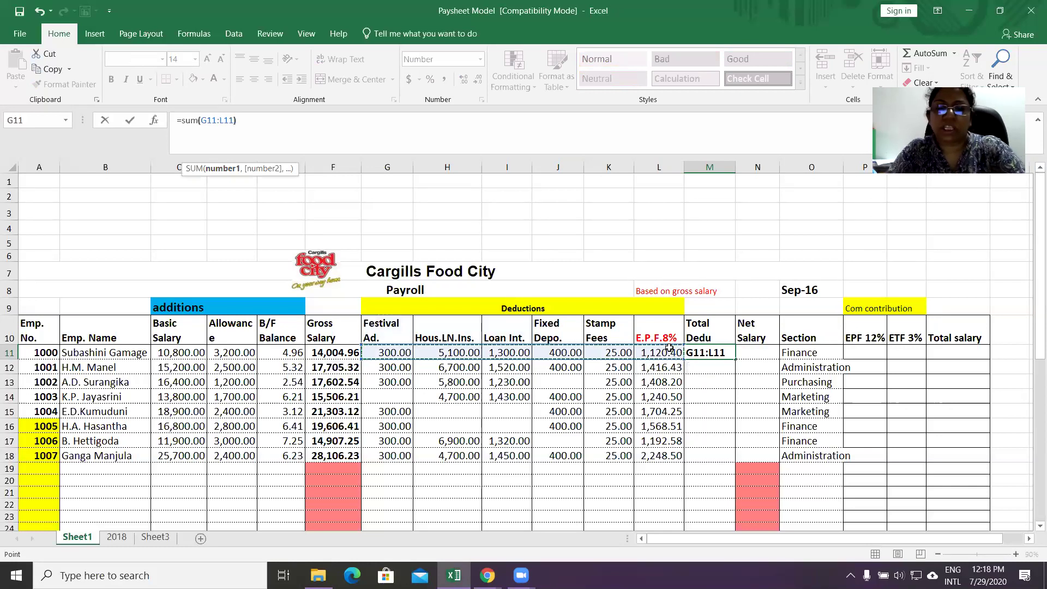
pyautogui.write(')')
pyautogui.hotkey('ctrl', 'Return')
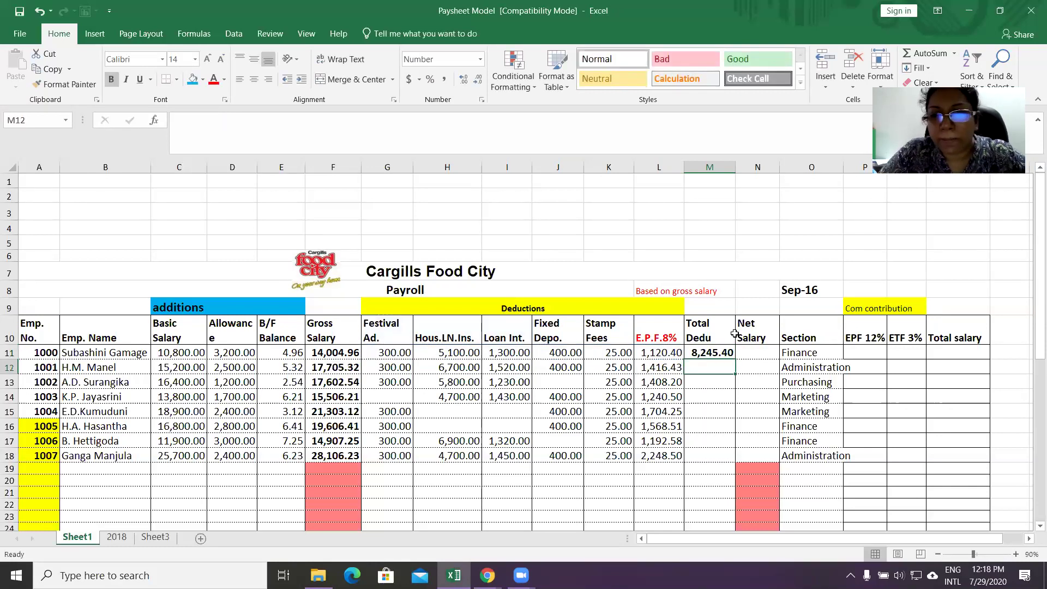
# Copy the Total Dedu formula from M11 down through M18 and widen column M to fit the amounts
pyautogui.moveTo(735, 360); pyautogui.dragTo(731, 460)
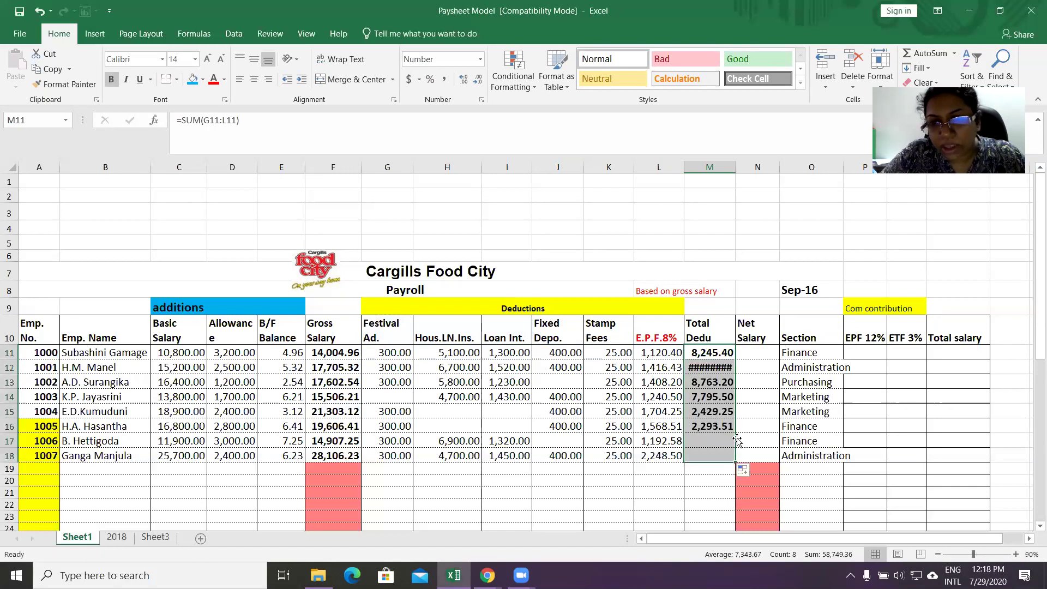
pyautogui.moveTo(731, 172); pyautogui.dragTo(751, 171)
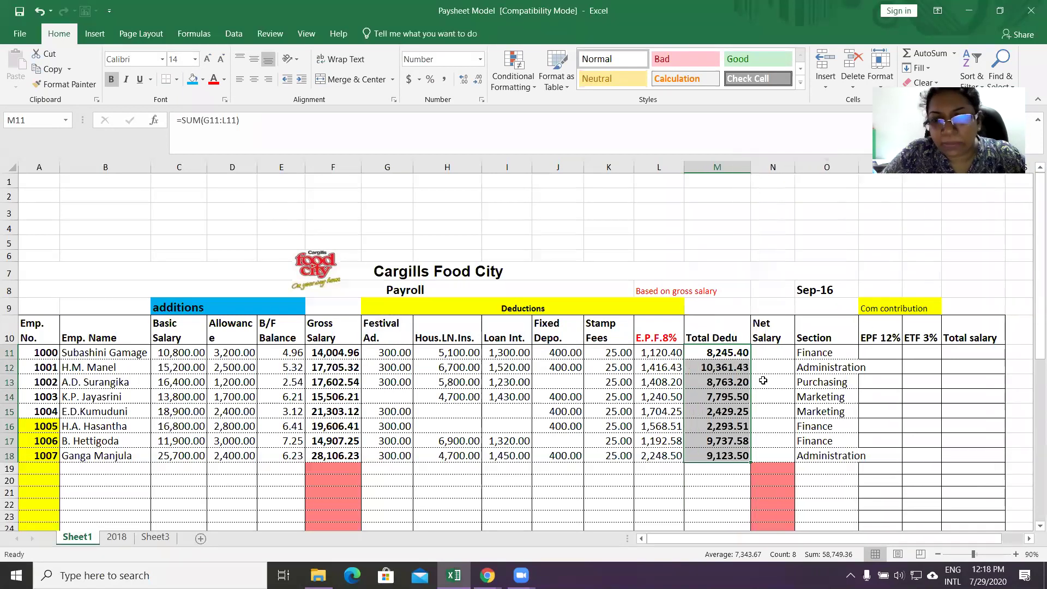
# Calculate the first employee's net salary in N11 with the formula =F11-M11
pyautogui.click(772, 354)
pyautogui.write('=')
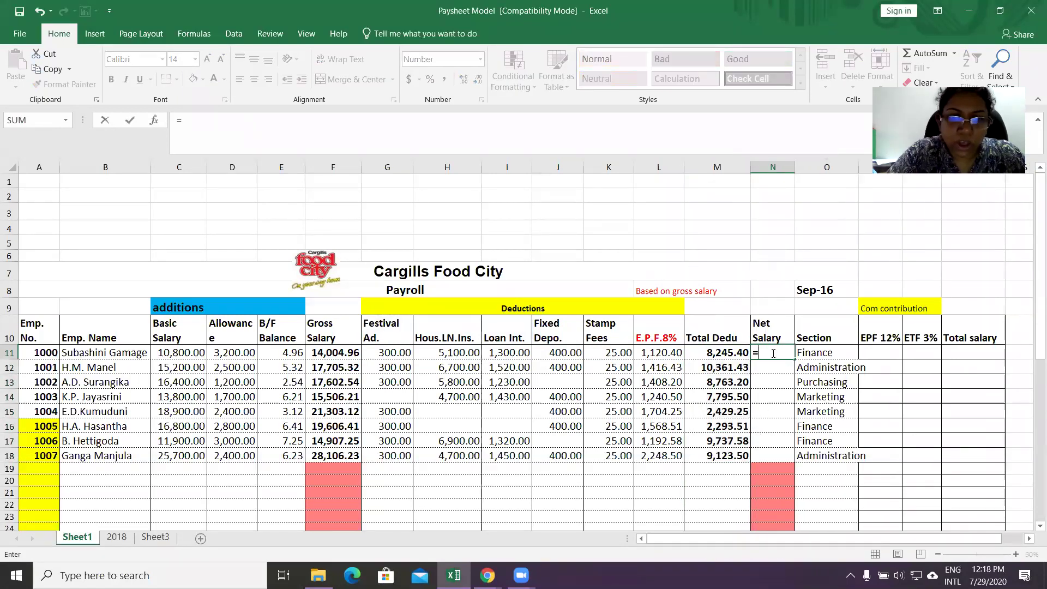
pyautogui.click(337, 351)
pyautogui.write('-')
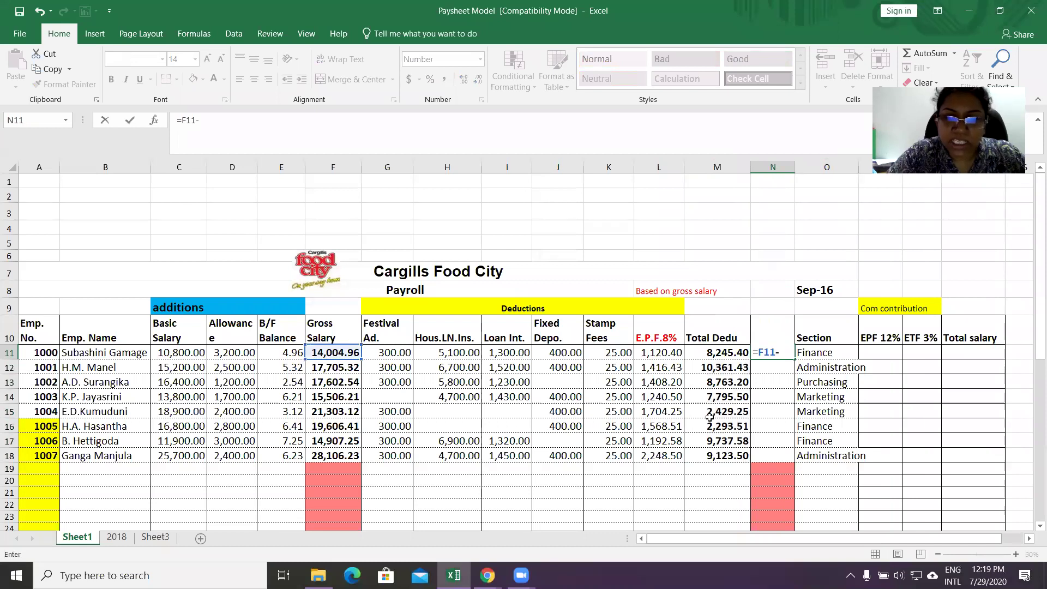
pyautogui.click(721, 352)
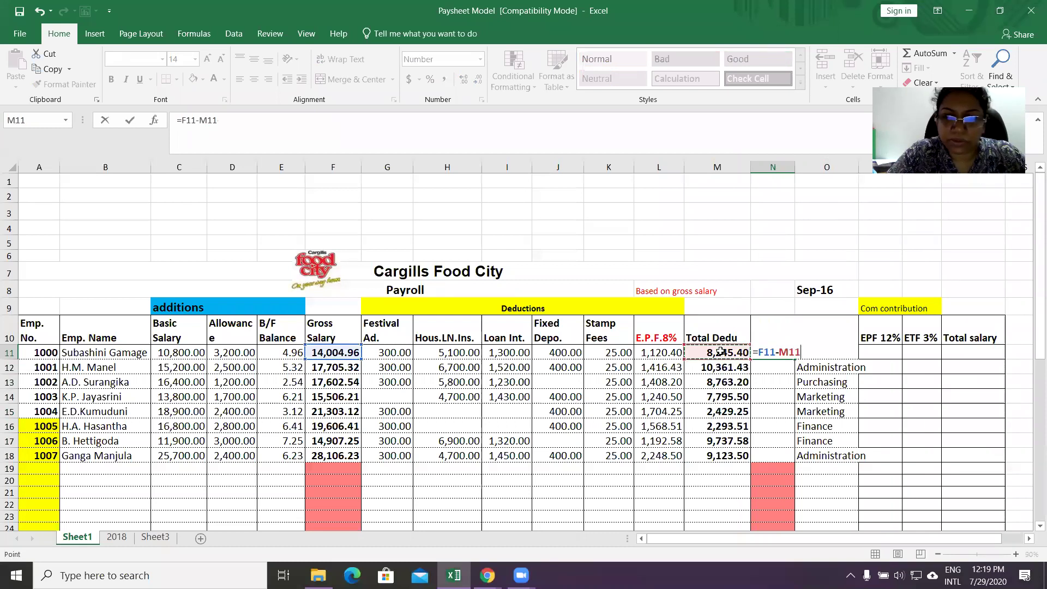
pyautogui.press('Return')
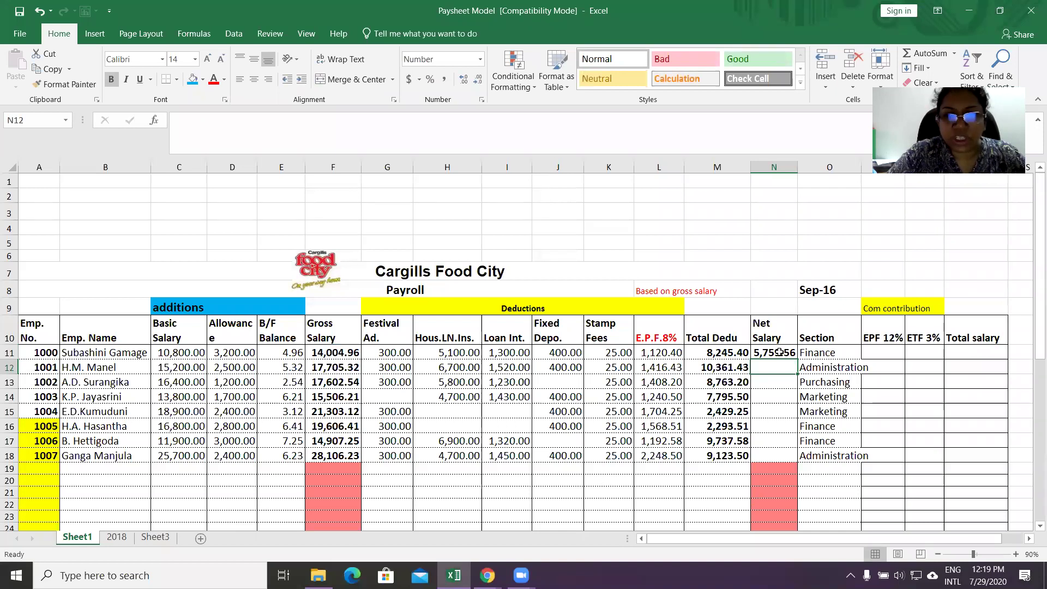
# Copy the Net Salary formula from N11 down through N18 and widen column N to fit the amounts
pyautogui.click(766, 307)
pyautogui.click(774, 359)
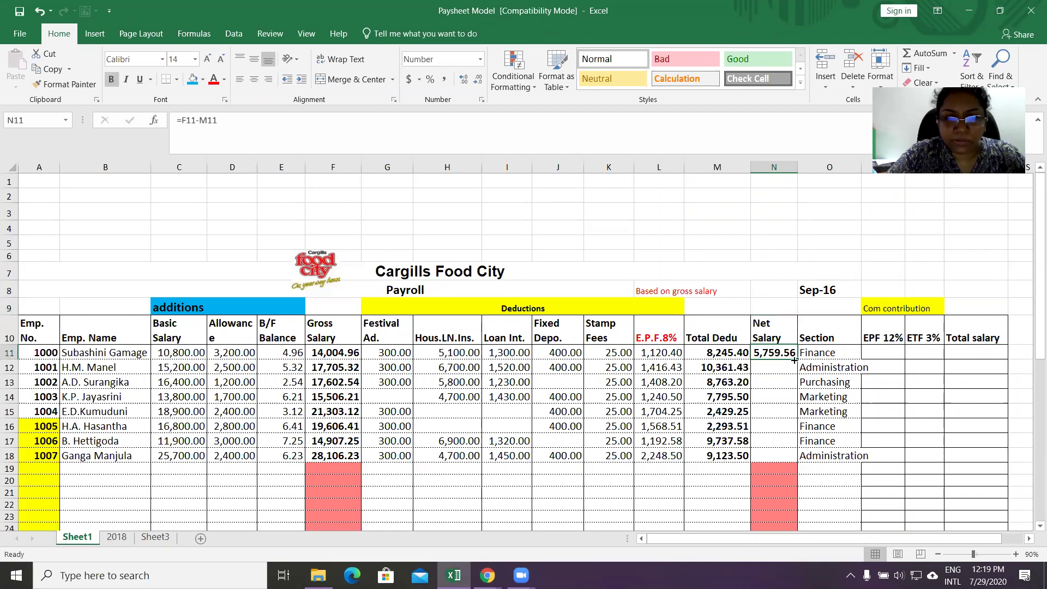
pyautogui.moveTo(797, 360); pyautogui.dragTo(775, 465)
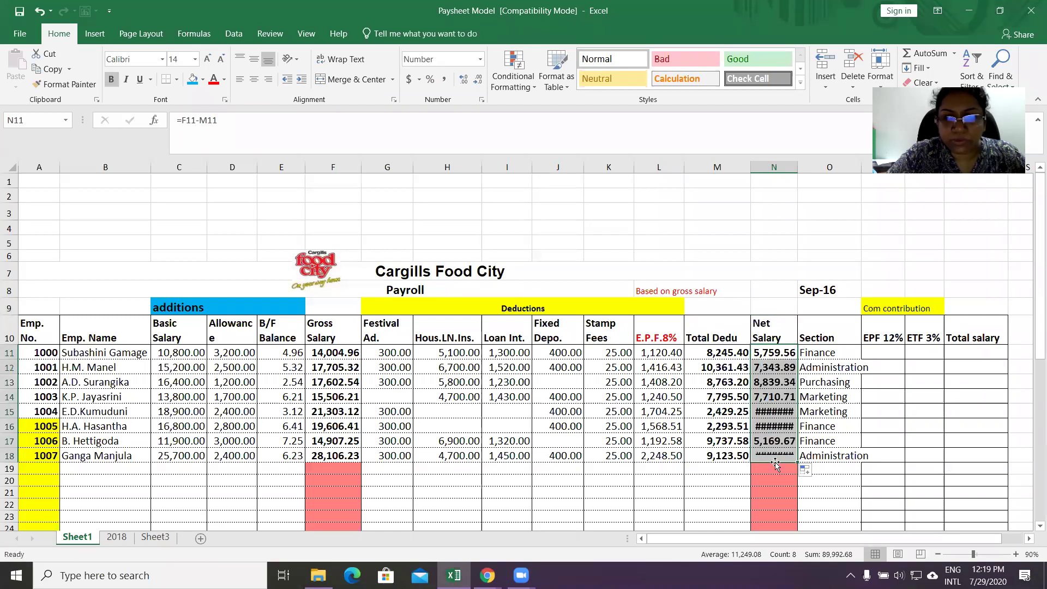
pyautogui.moveTo(797, 166); pyautogui.dragTo(809, 166)
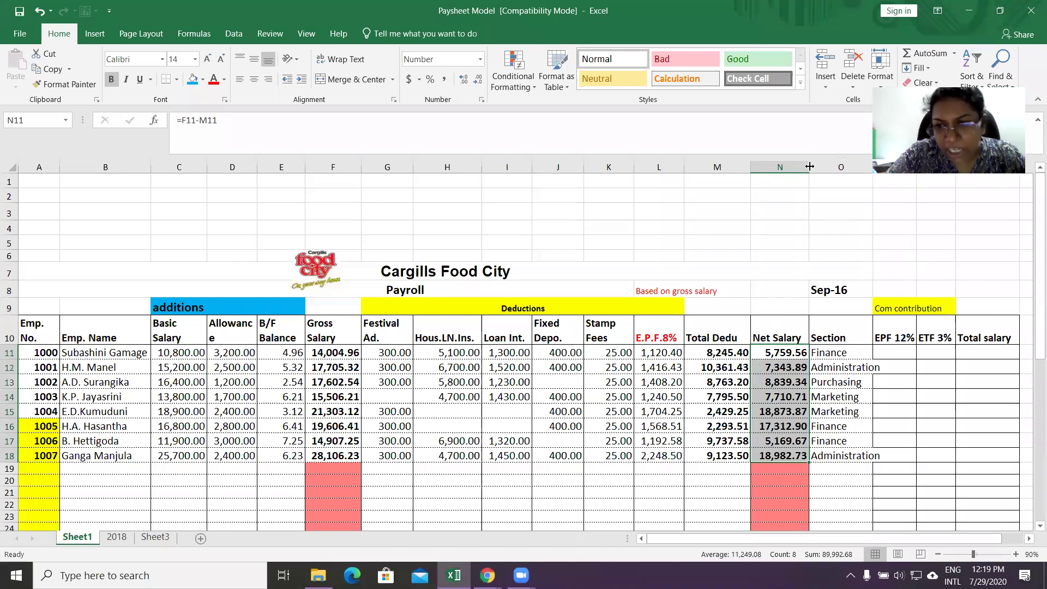
# Enter the note "Based on gross salary" in P8, above the Com contribution heading
pyautogui.click(895, 287)
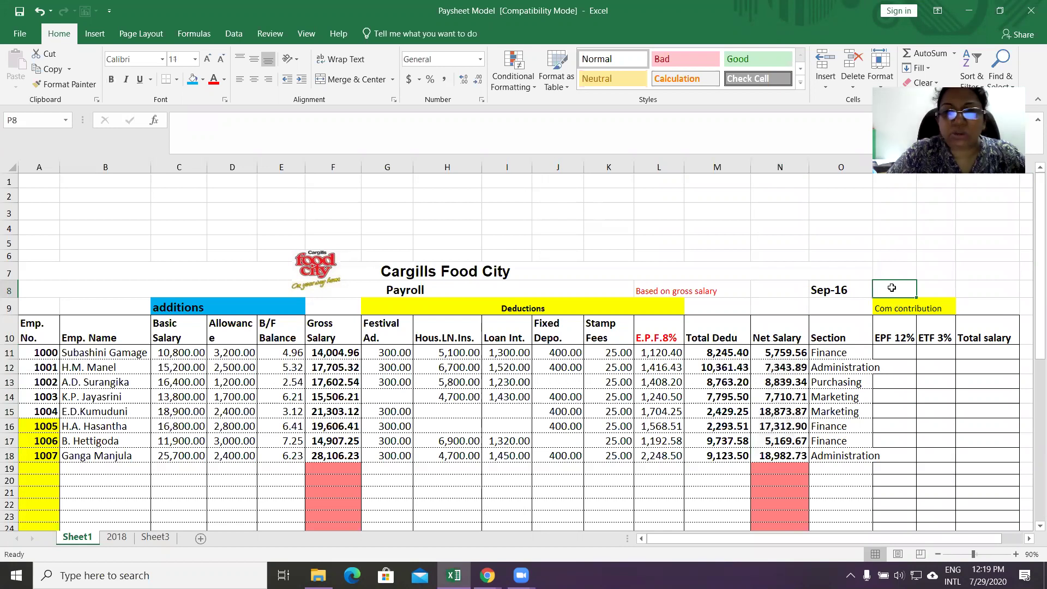
pyautogui.write('Bas')
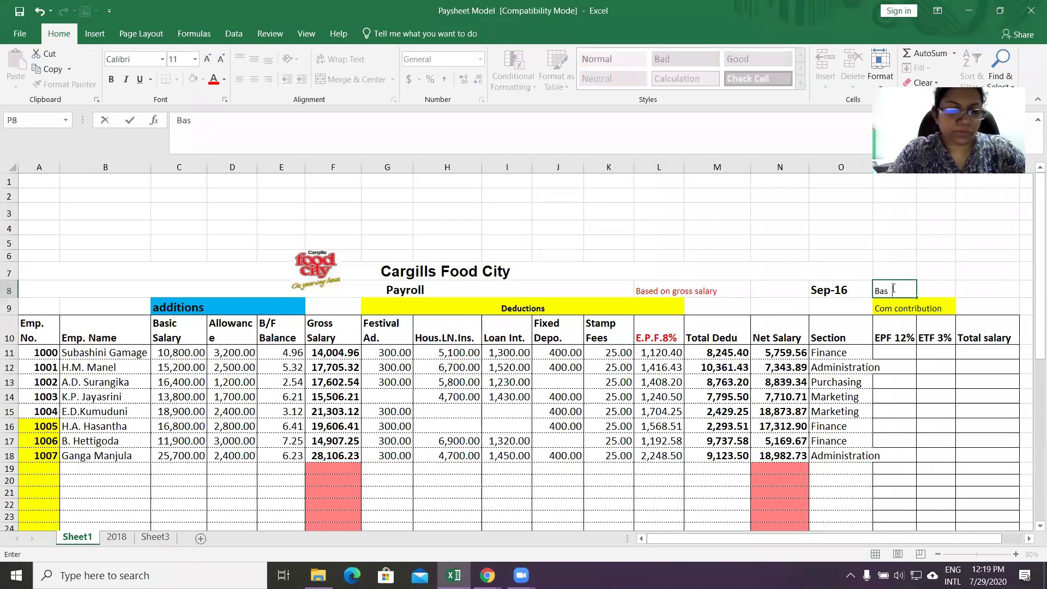
pyautogui.write('ed on gr')
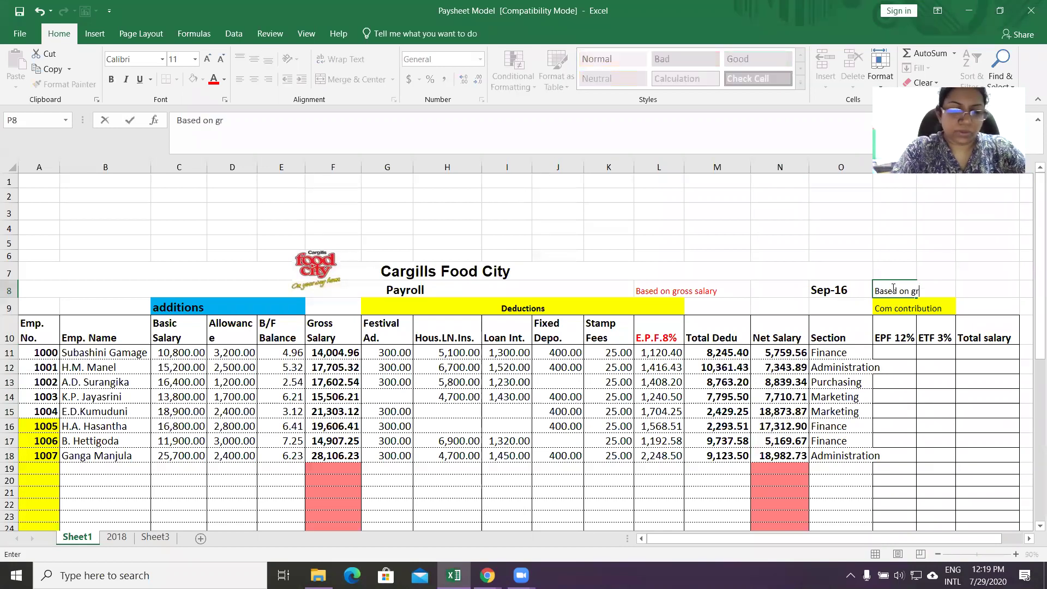
pyautogui.write('oss salary')
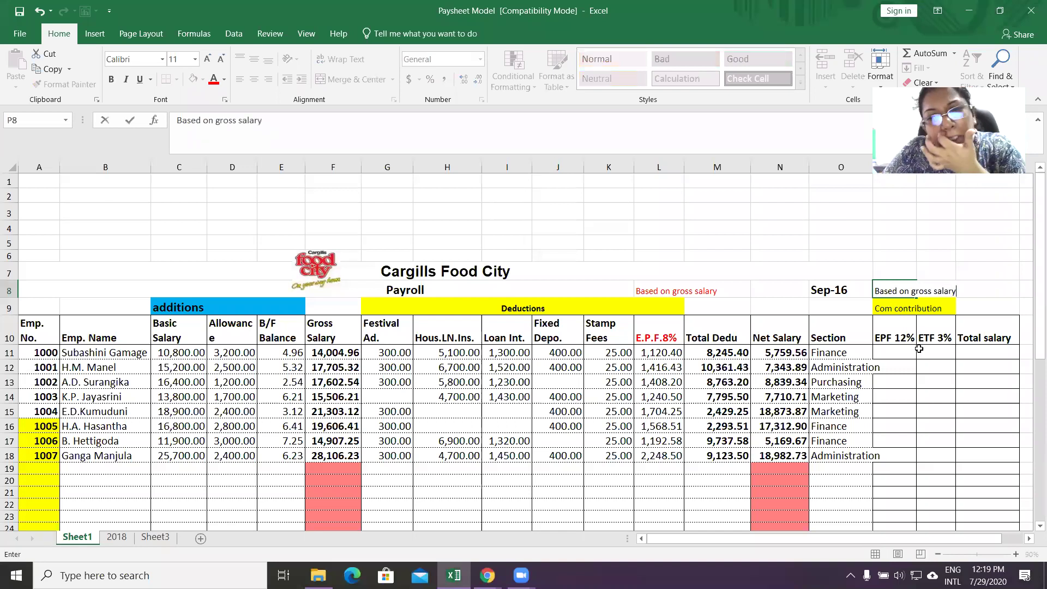
# Format the note cells P8:R8 with dark red, bold text
pyautogui.moveTo(920, 368); pyautogui.dragTo(998, 290)
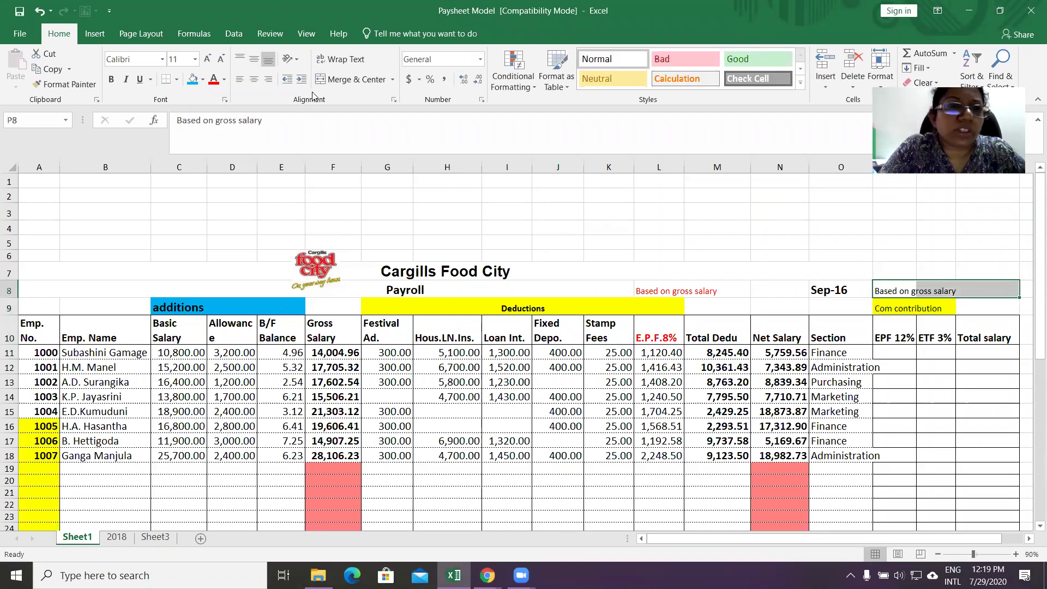
pyautogui.click(223, 80)
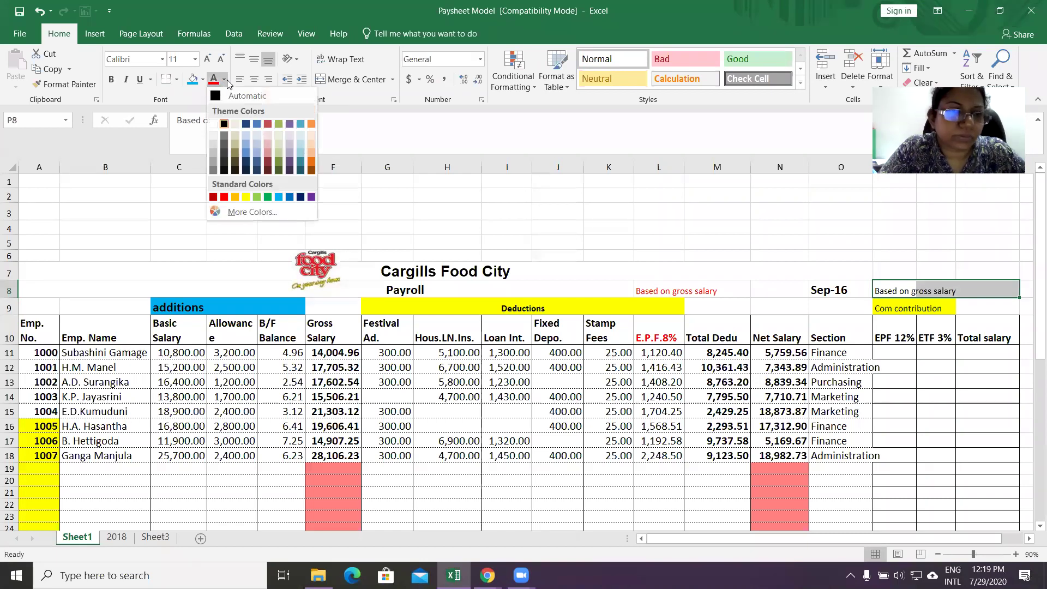
pyautogui.click(213, 196)
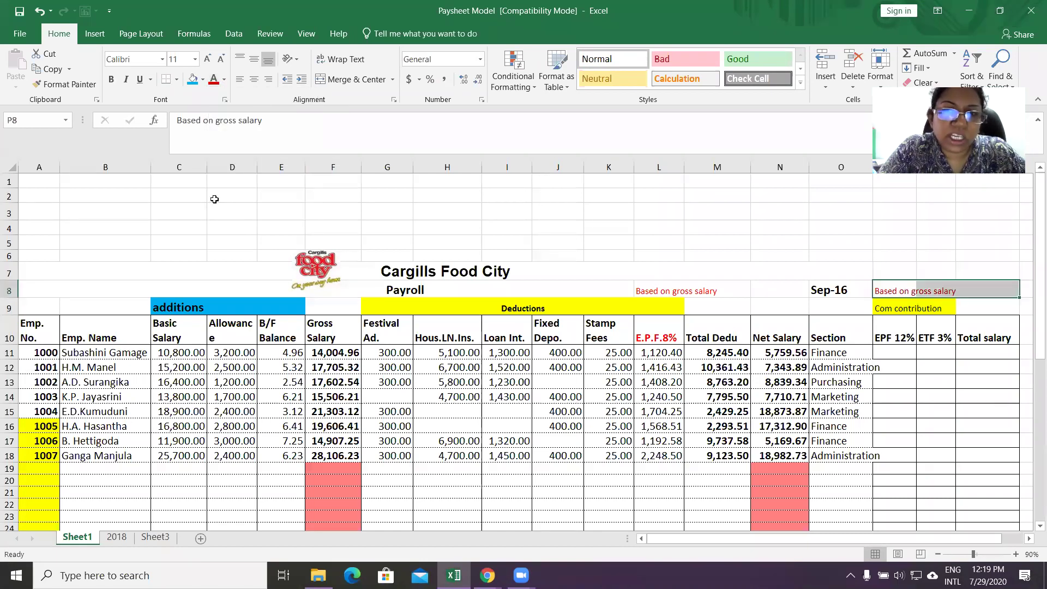
pyautogui.click(111, 80)
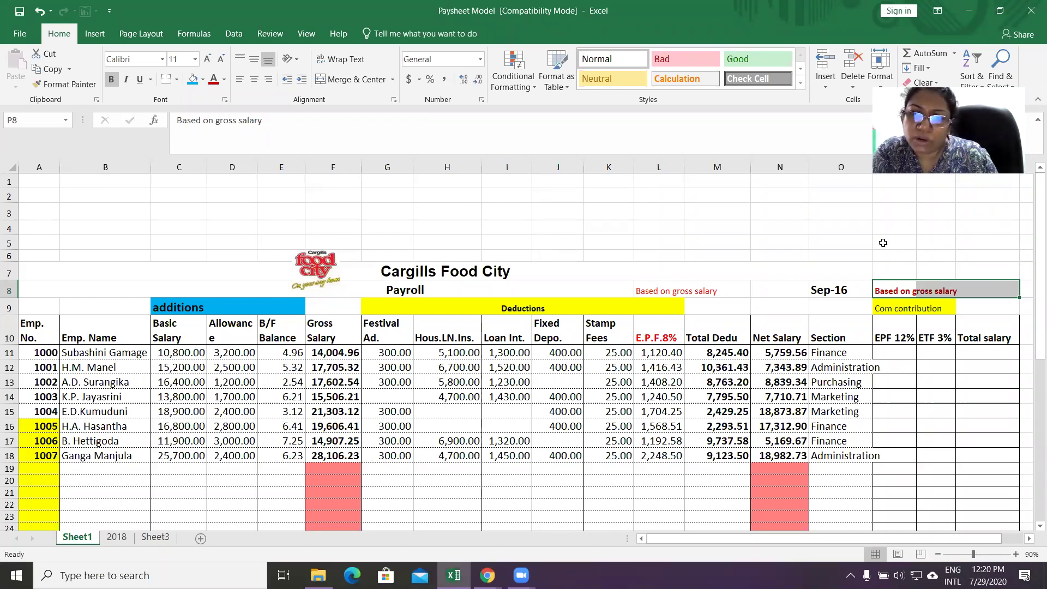
# Calculate the first employee's EPF 12% contribution in P11 with the formula =F11*12%
pyautogui.click(884, 355)
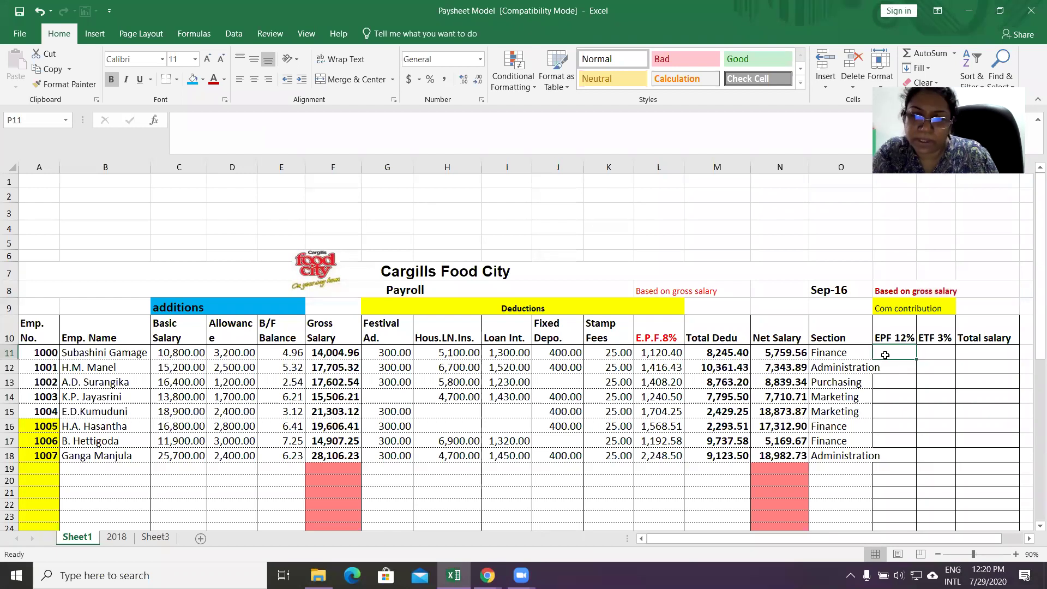
pyautogui.write('=')
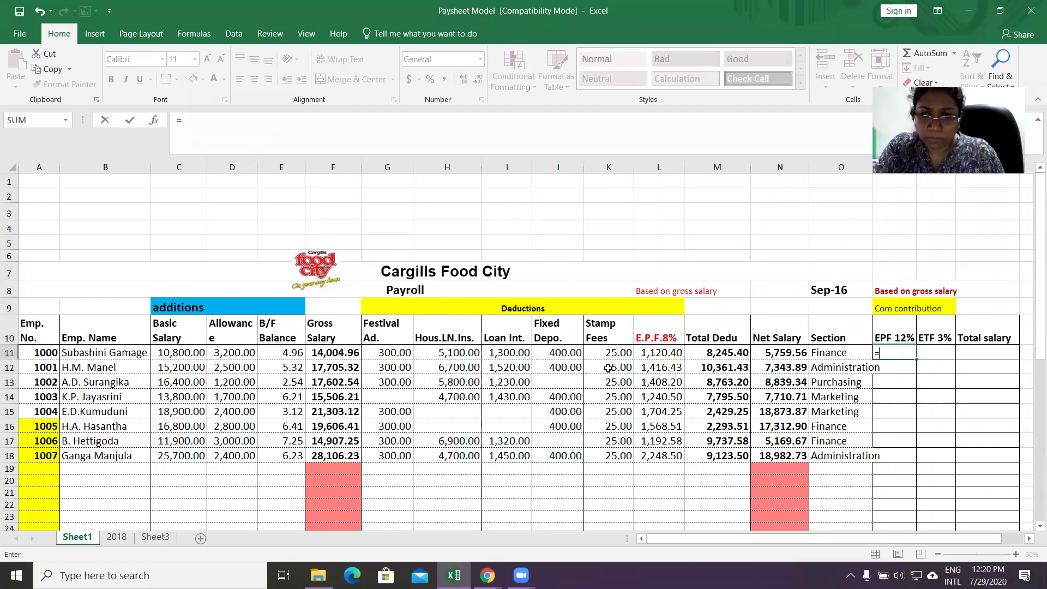
pyautogui.click(333, 352)
pyautogui.write('*12')
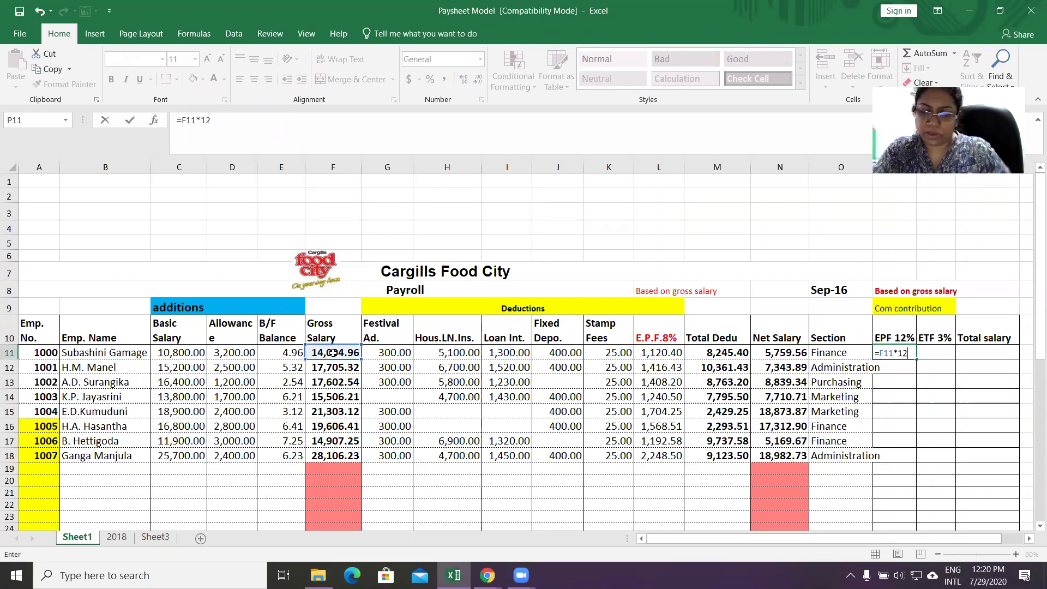
pyautogui.write('%')
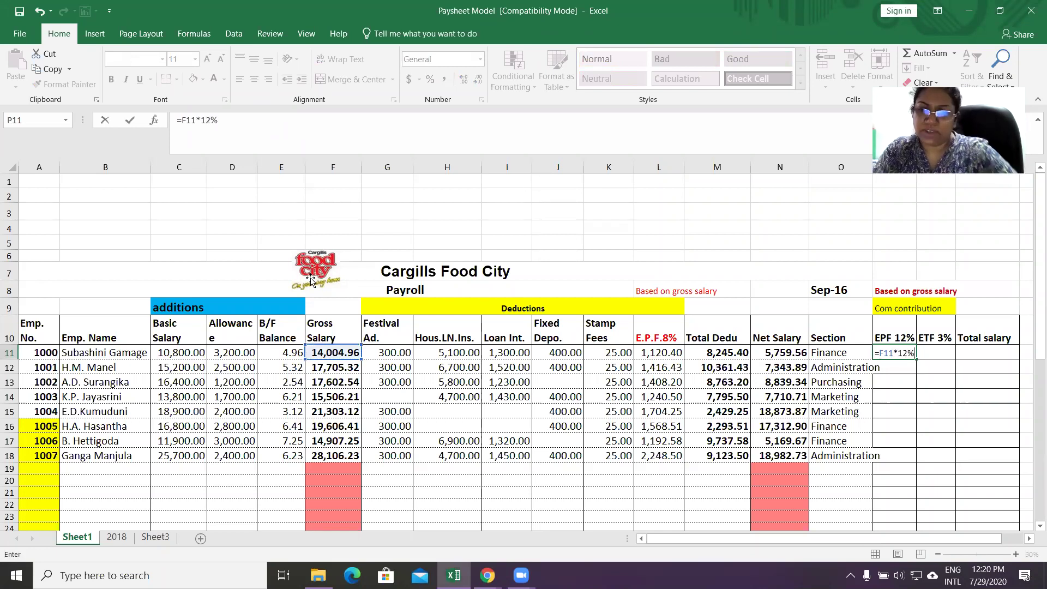
pyautogui.press('Return')
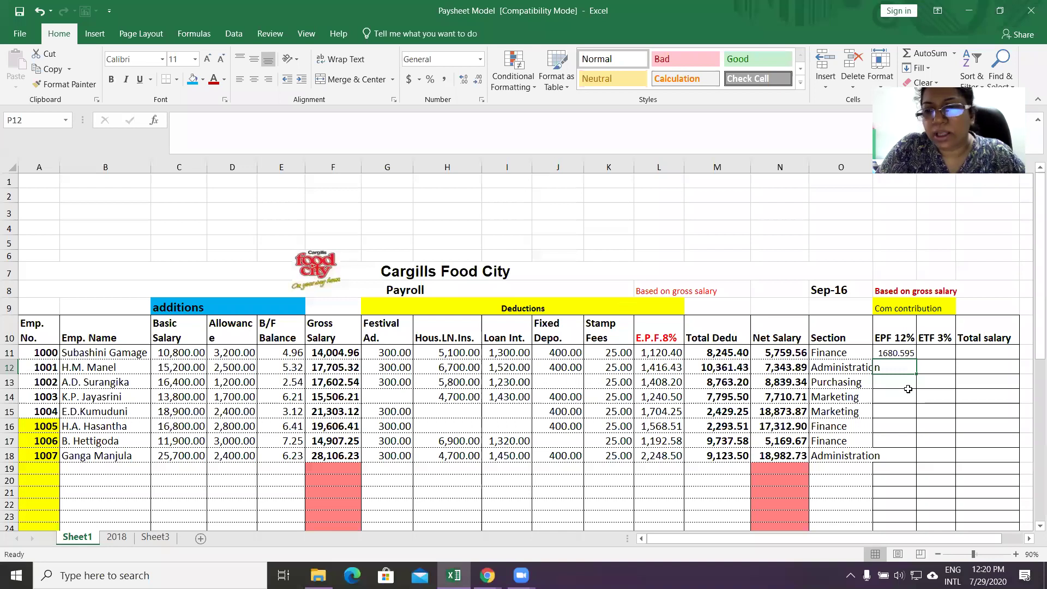
# Copy the EPF 12% formula from P11 down through P18
pyautogui.click(897, 353)
pyautogui.moveTo(915, 360); pyautogui.dragTo(911, 463)
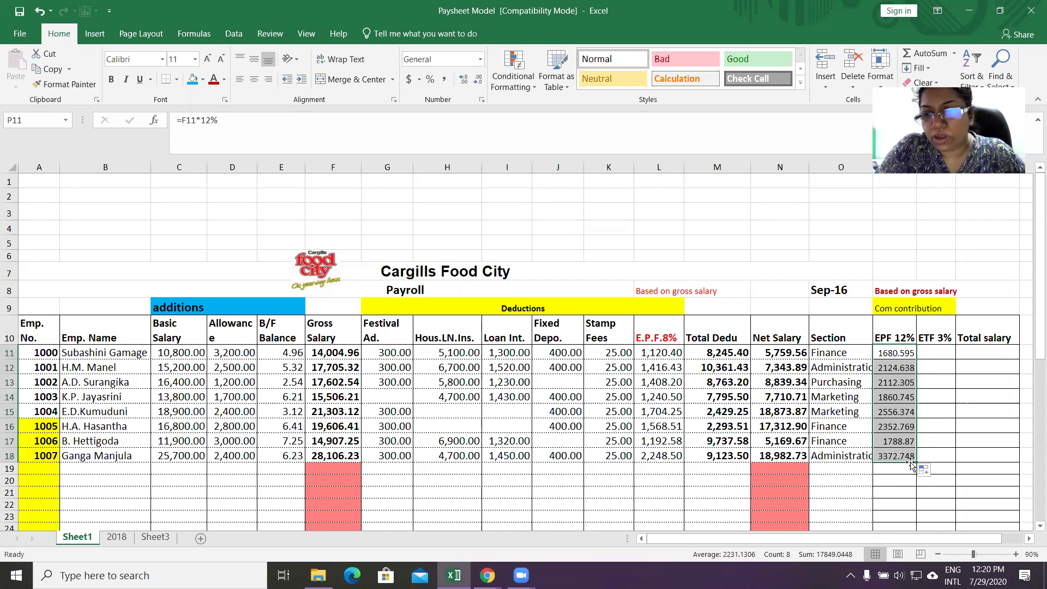
pyautogui.click(893, 352)
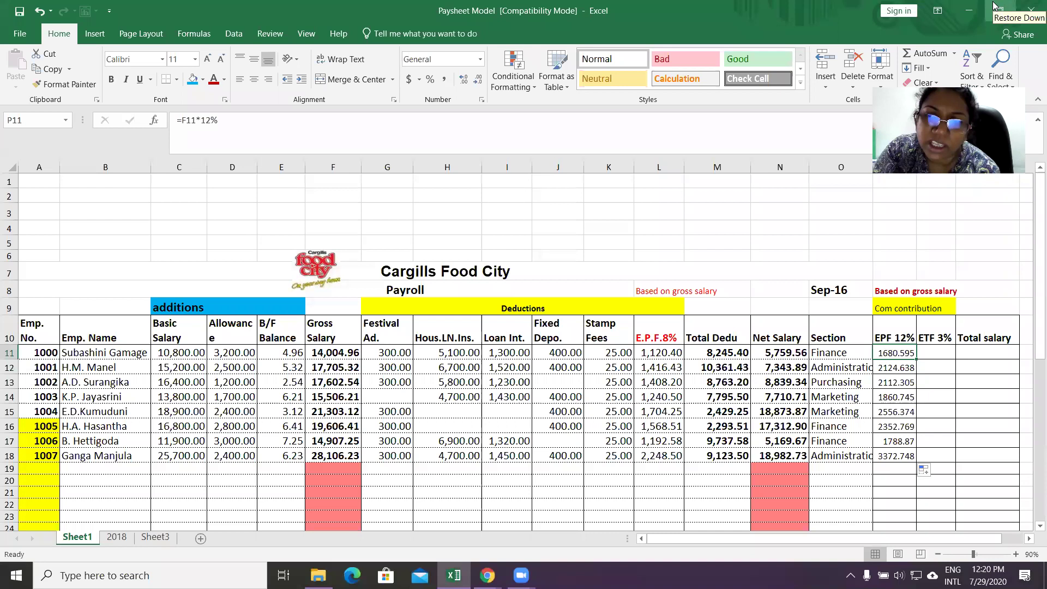
# Calculate the first employee's ETF 3% contribution in Q11 with the formula =F11*3%
pyautogui.click(945, 355)
pyautogui.write('=')
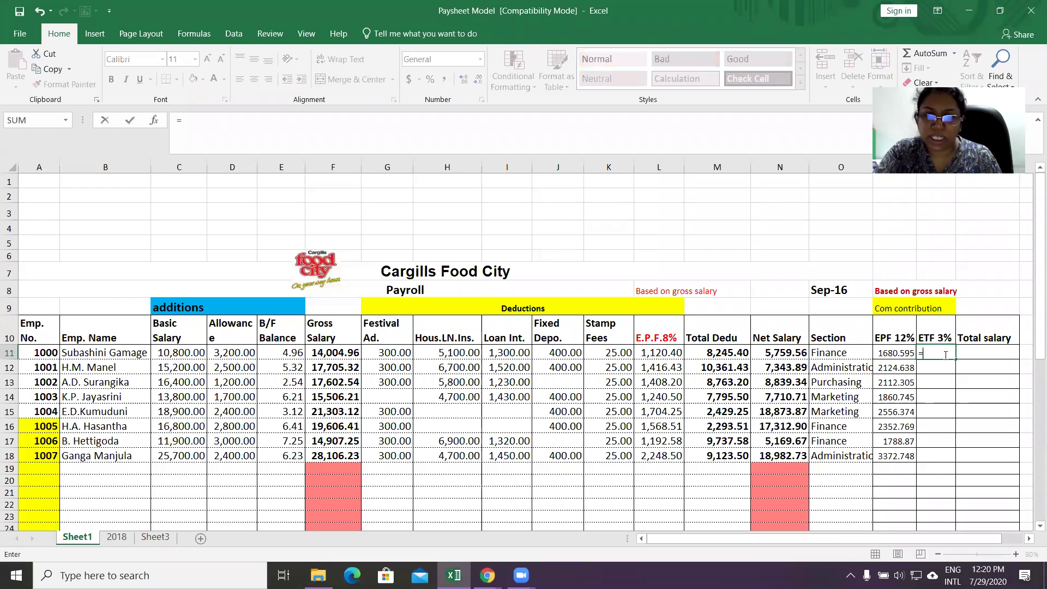
pyautogui.click(345, 349)
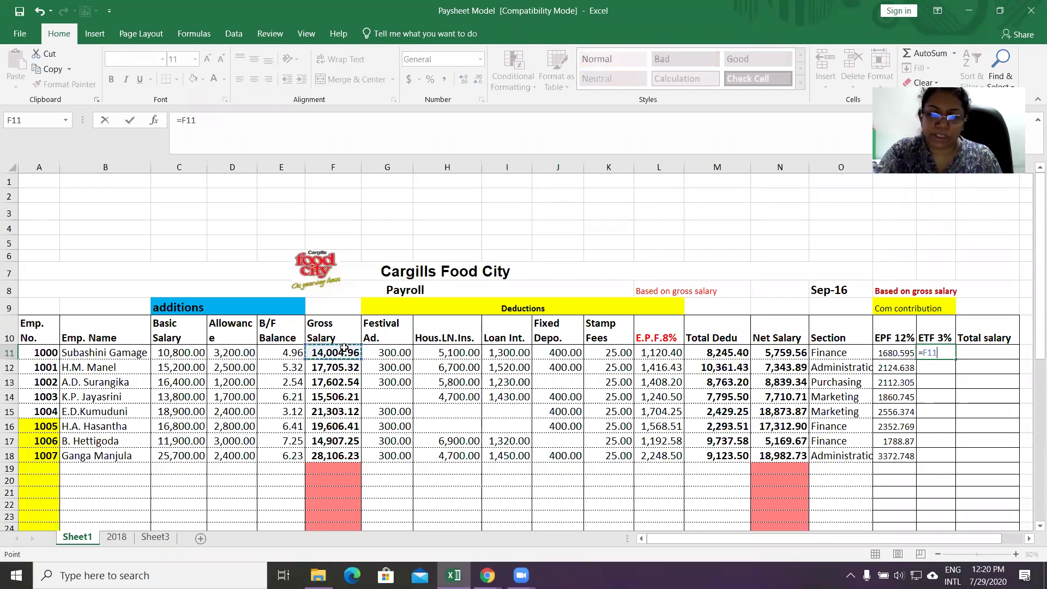
pyautogui.write('*3')
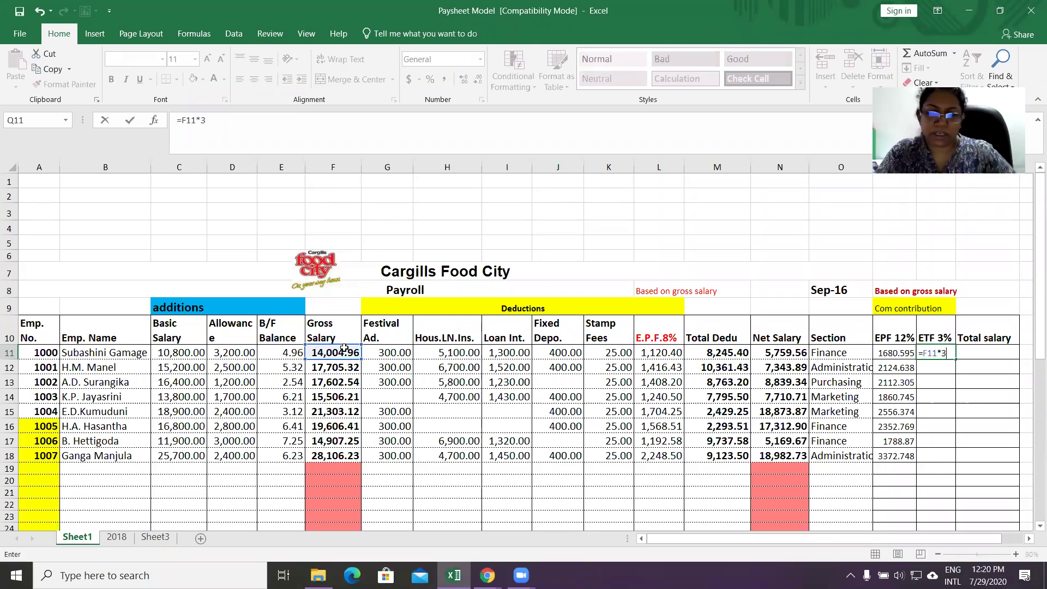
pyautogui.press('Return')
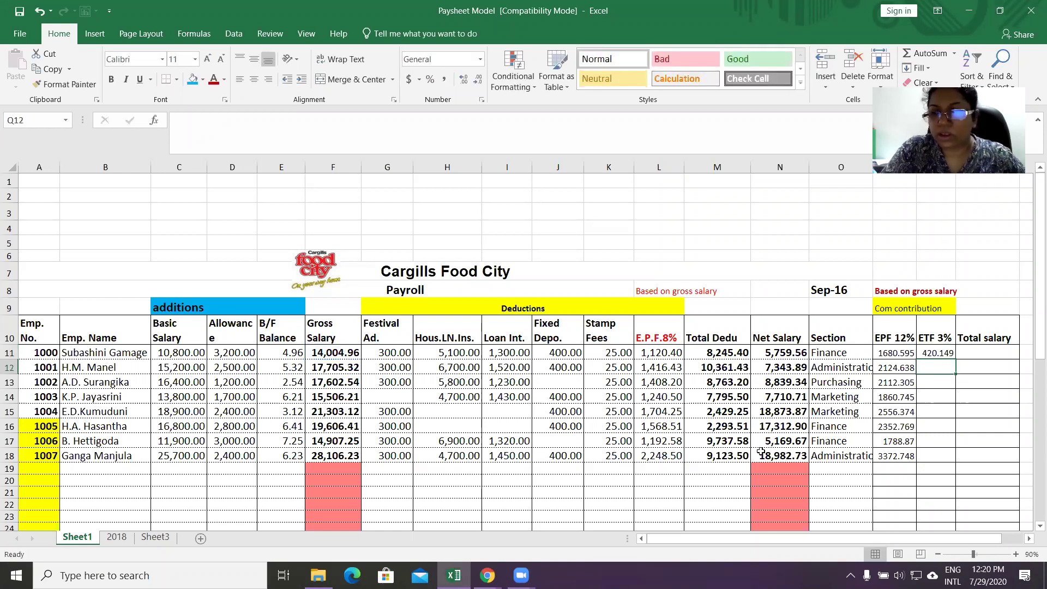
# Copy the ETF 3% formula from Q11 down through Q18, and check the gross salary formula in F11
pyautogui.click(952, 354)
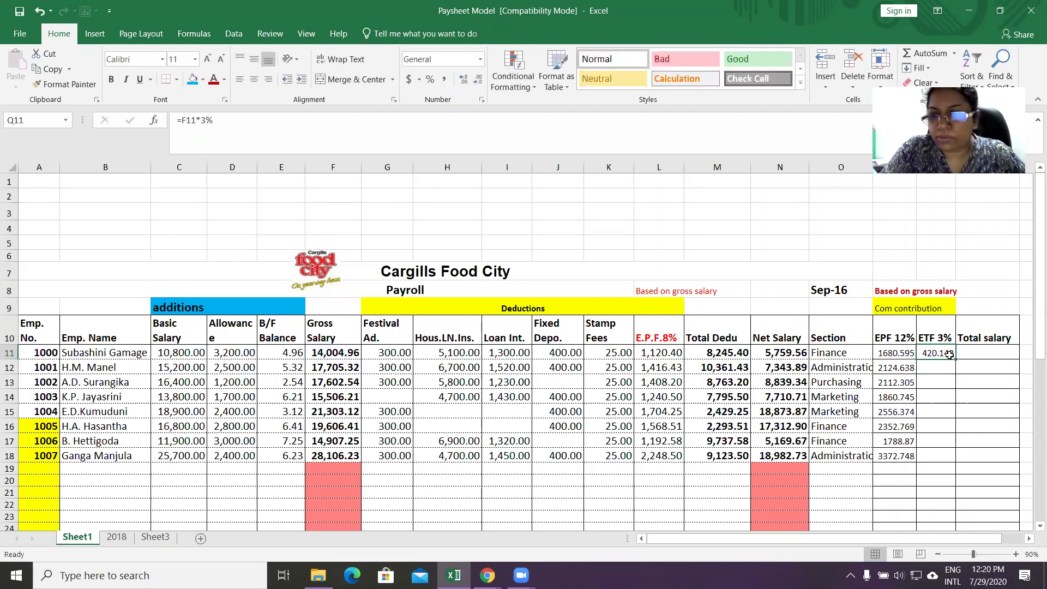
pyautogui.moveTo(957, 360); pyautogui.dragTo(953, 458)
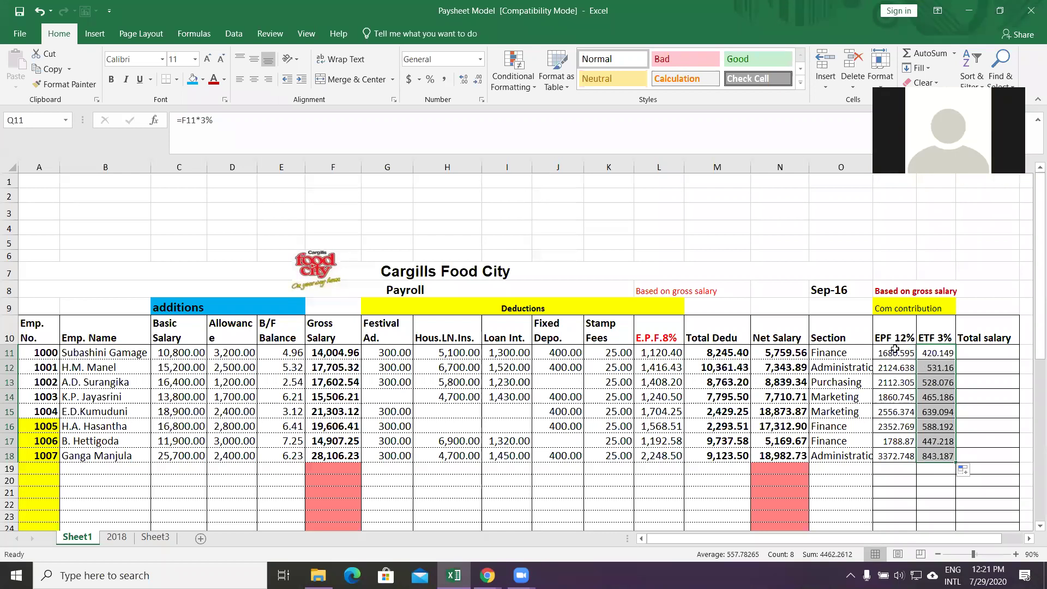
pyautogui.click(347, 353)
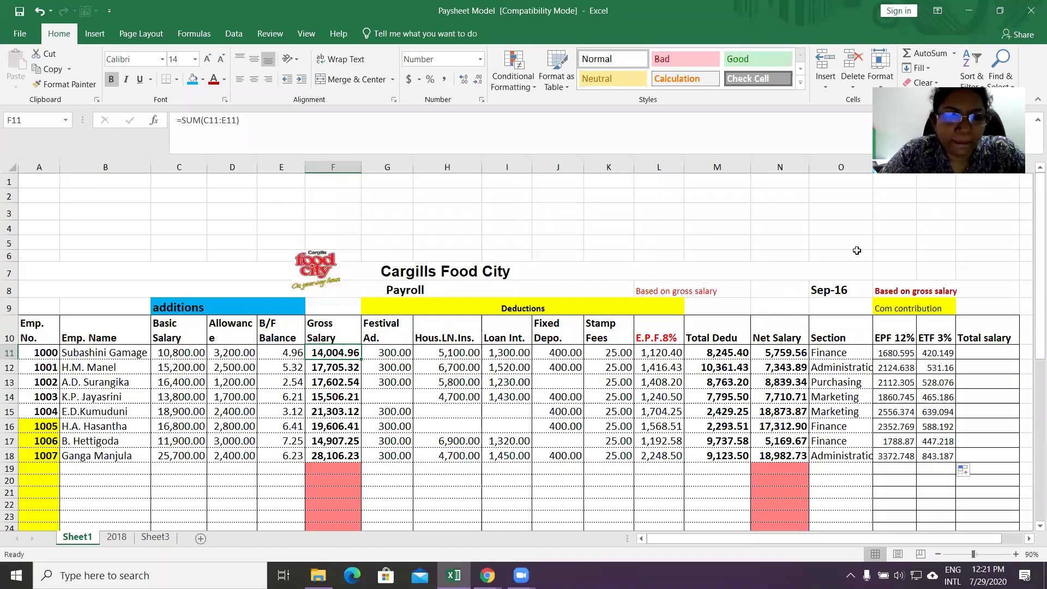
# Calculate the first employee's total salary in R11 by adding net salary, EPF and ETF with the formula =N11+P11+Q11
pyautogui.click(983, 354)
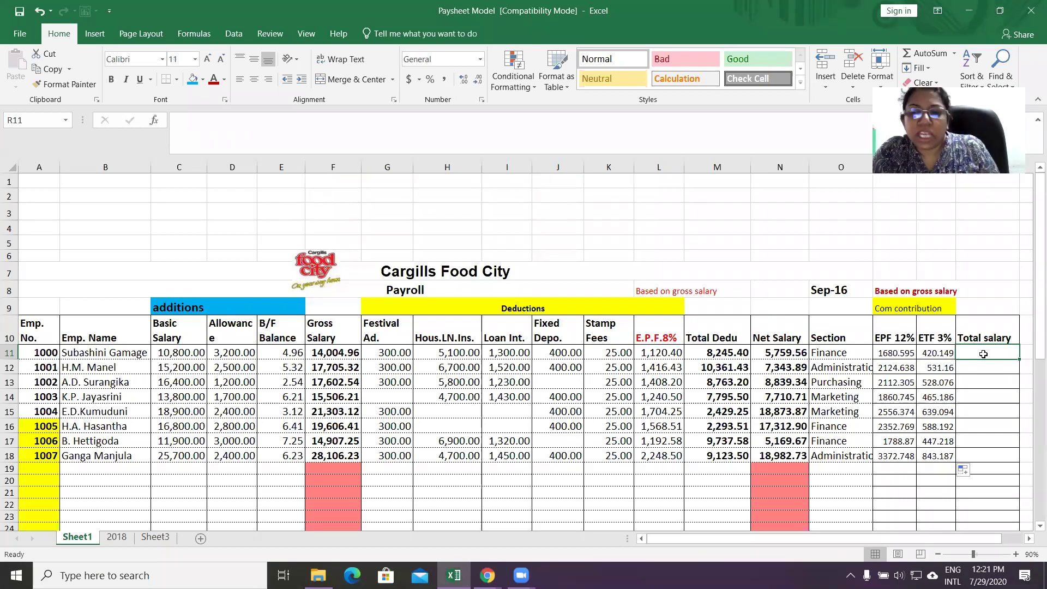
pyautogui.write('=')
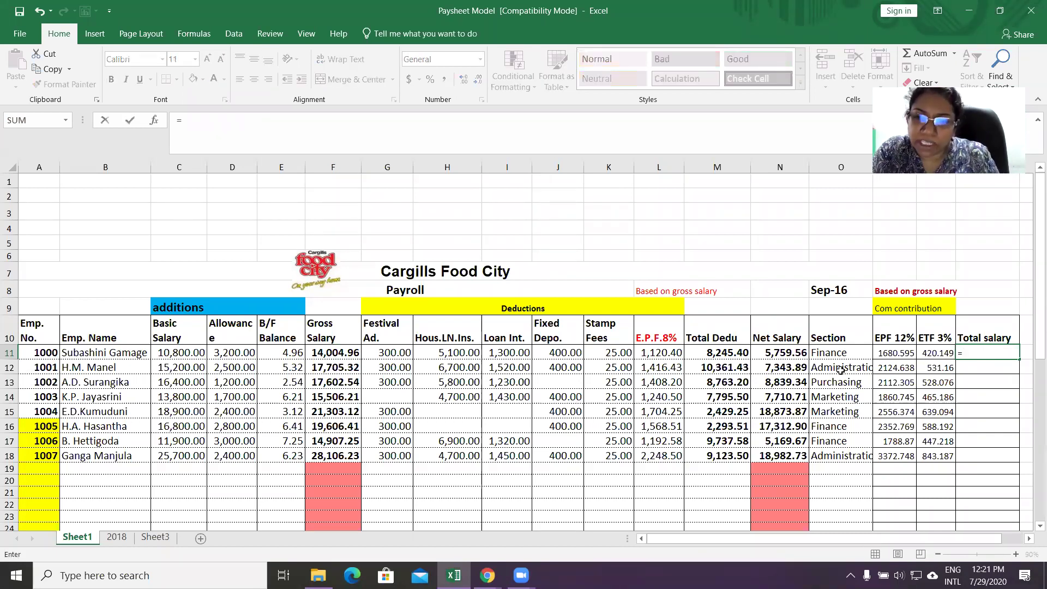
pyautogui.click(787, 352)
pyautogui.write('+')
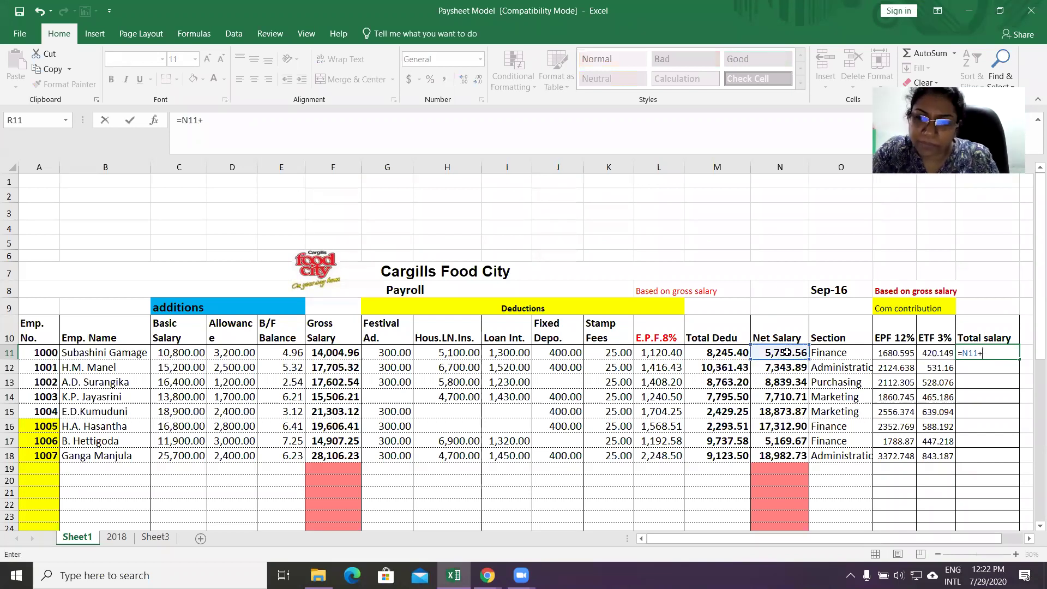
pyautogui.click(887, 352)
pyautogui.write('+')
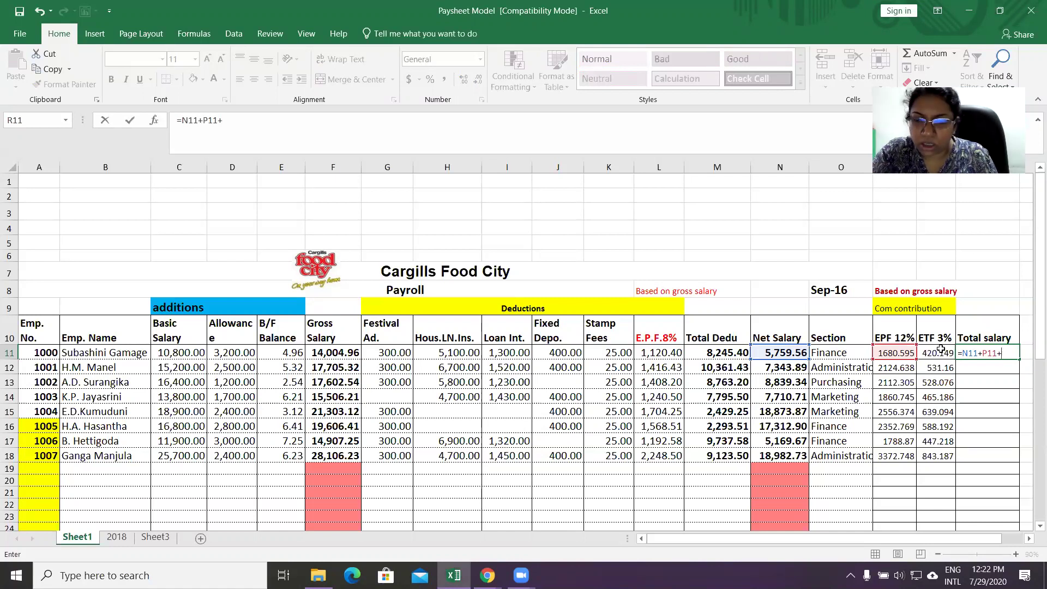
pyautogui.write('q')
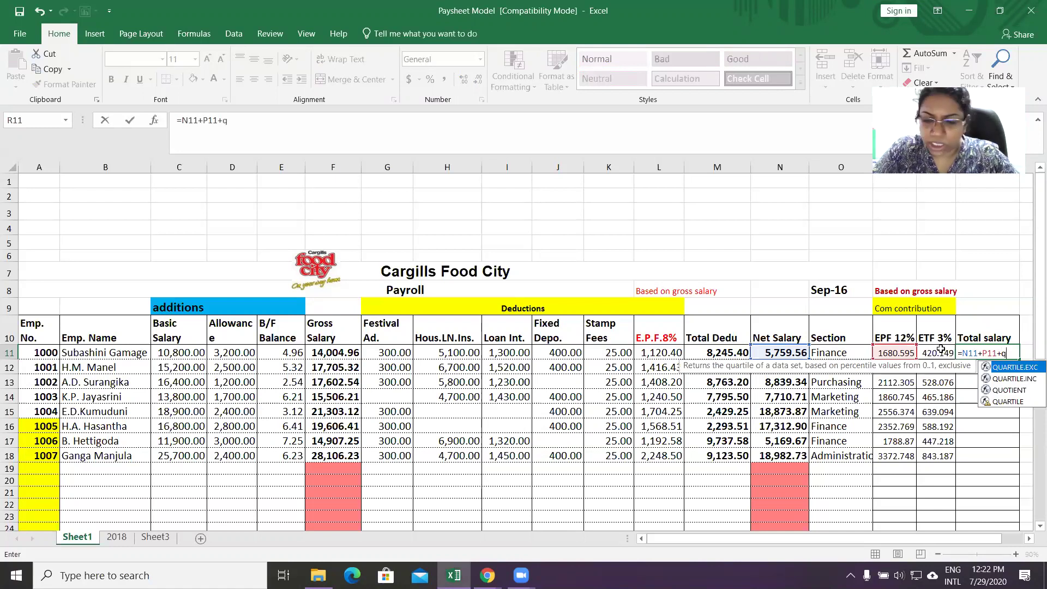
pyautogui.write('11')
pyautogui.press('Return')
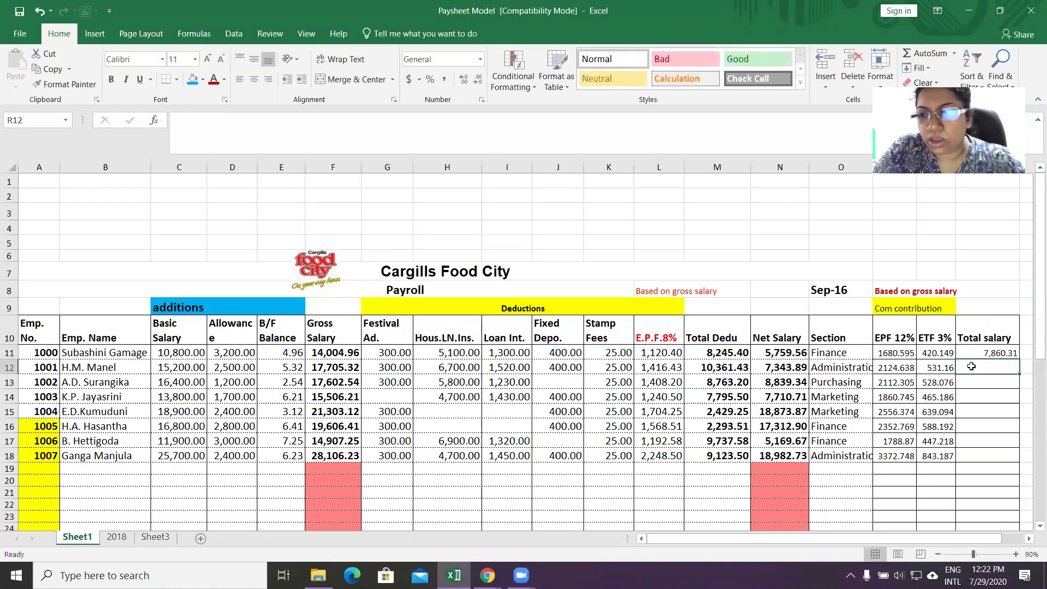
# Check the total salary formula in R11 and copy it down through R18
pyautogui.doubleClick(993, 354)
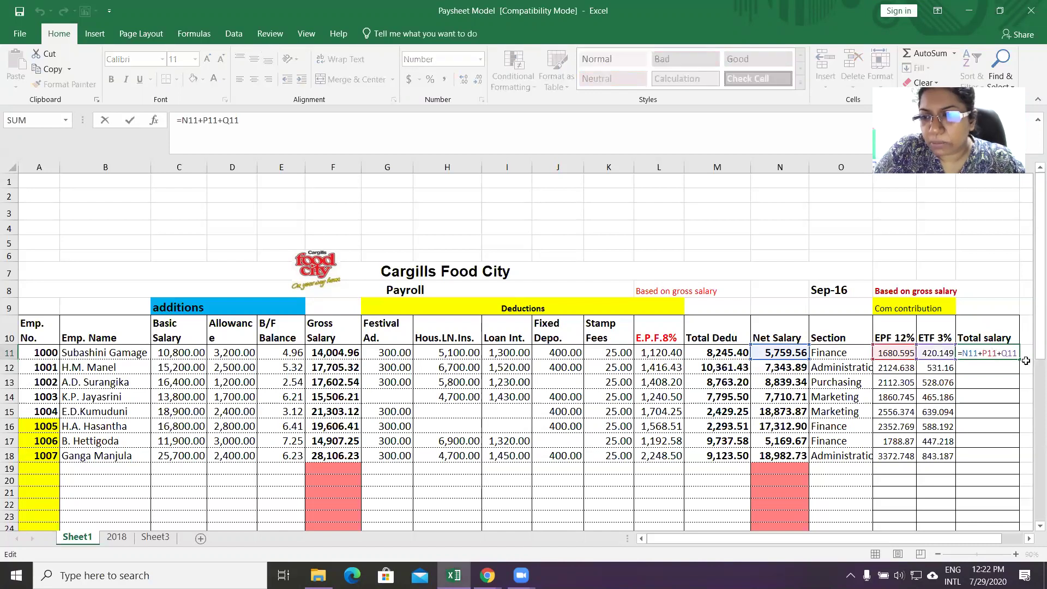
pyautogui.press('Escape')
pyautogui.moveTo(1020, 359); pyautogui.dragTo(1012, 464)
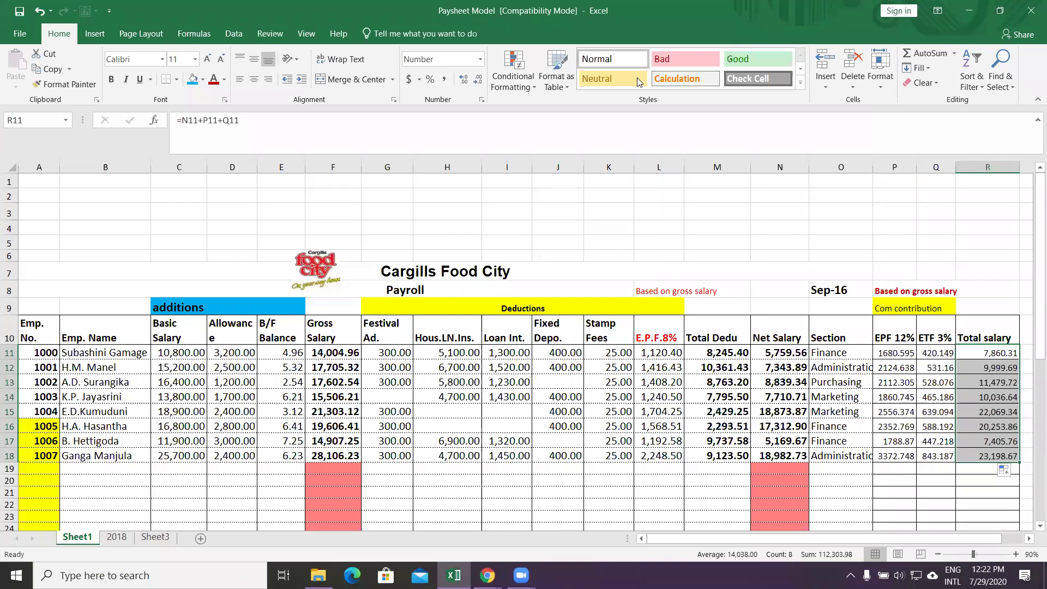
pyautogui.click(777, 253)
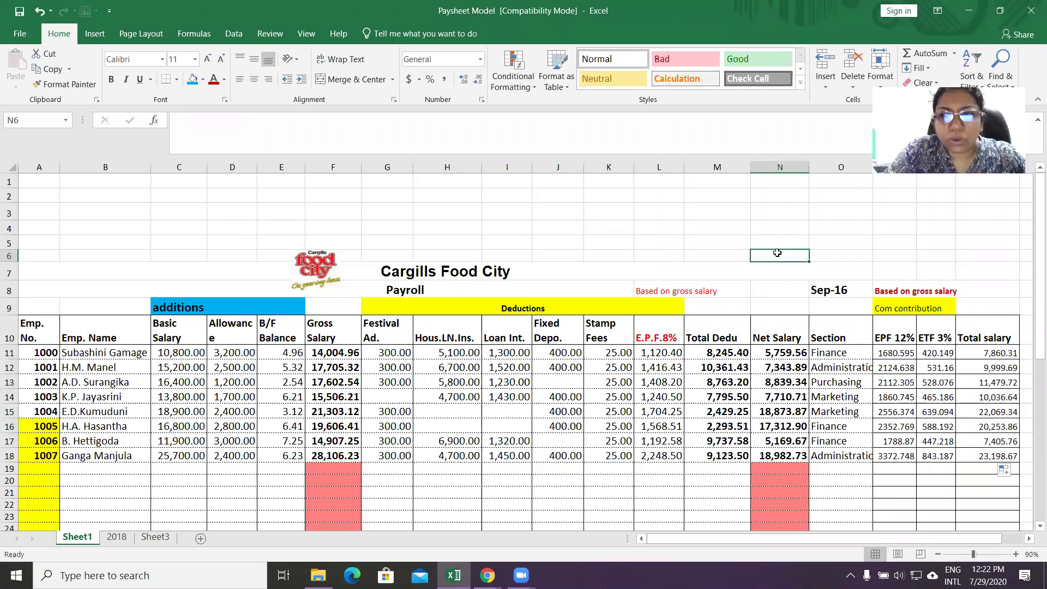
# Replace the Emp. Name formula in D33 of the paysheet with a new VLOOKUP that uses Emp.No. cell D32 as lookup value
pyautogui.moveTo(1033, 271); pyautogui.dragTo(1033, 374)
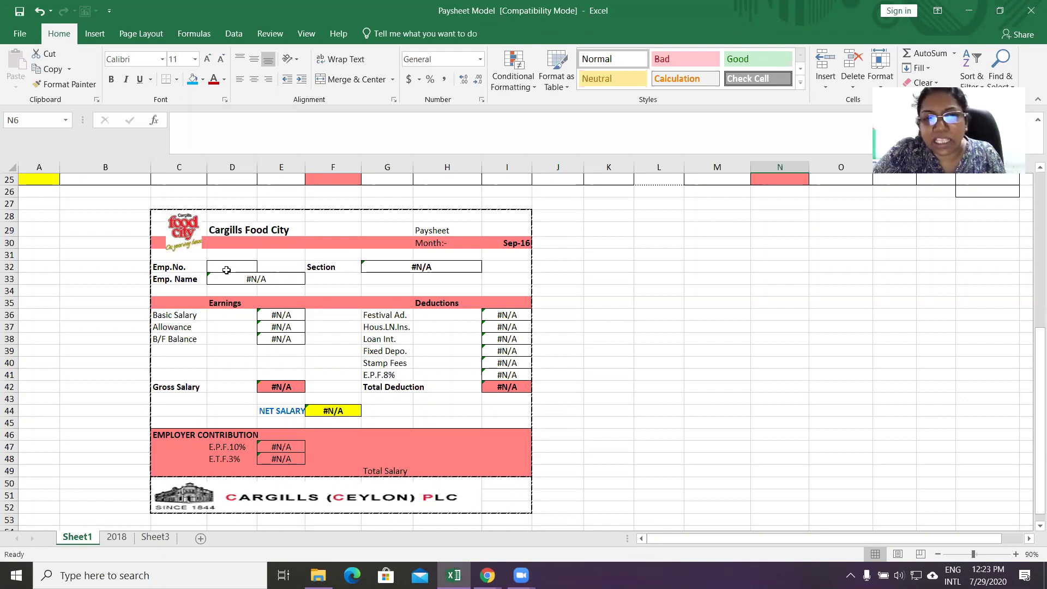
pyautogui.click(236, 279)
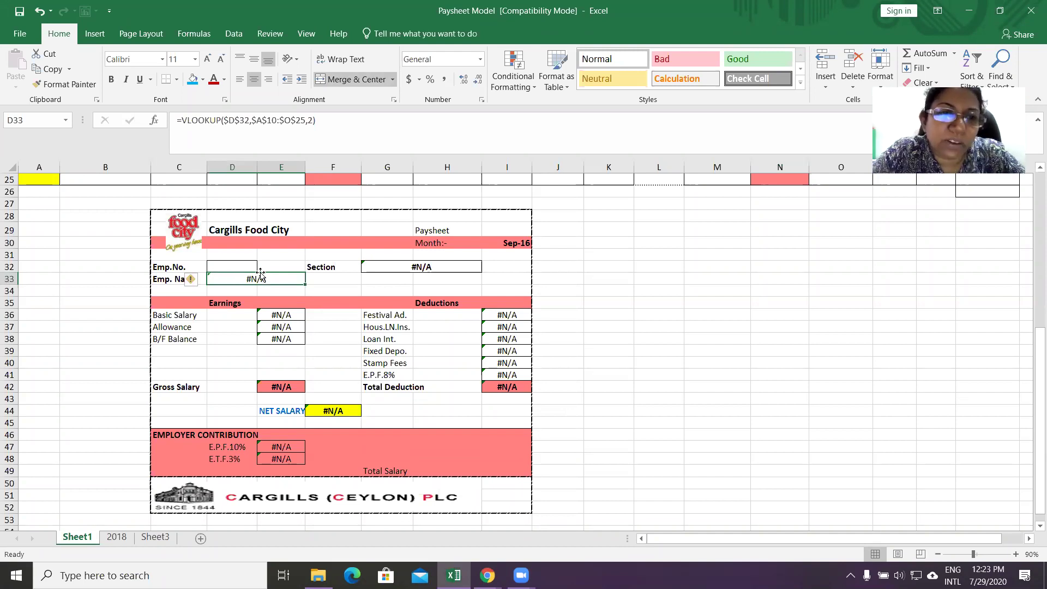
pyautogui.moveTo(301, 130); pyautogui.dragTo(173, 120)
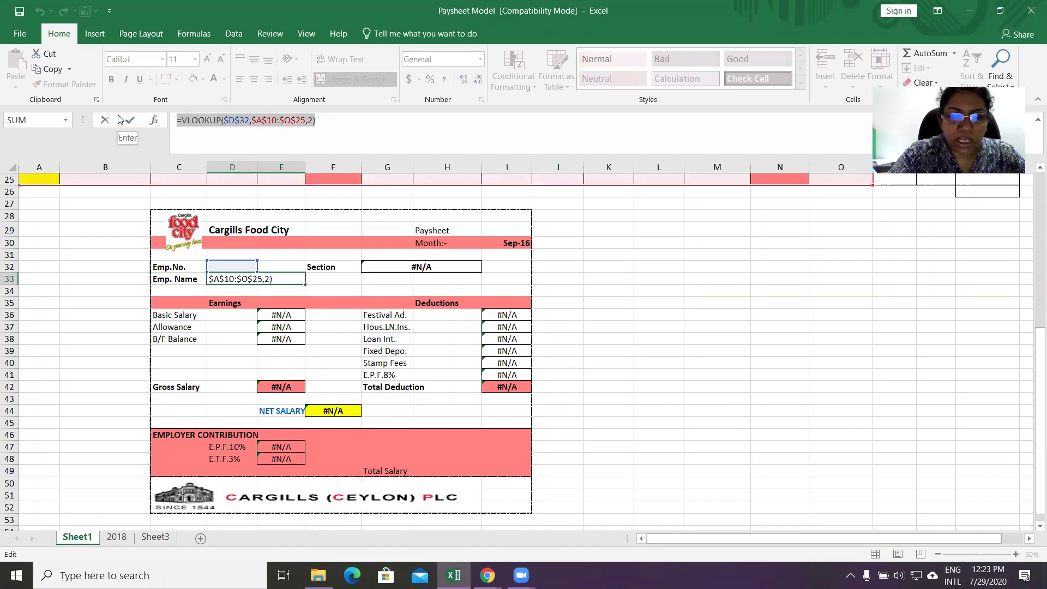
pyautogui.write('=v')
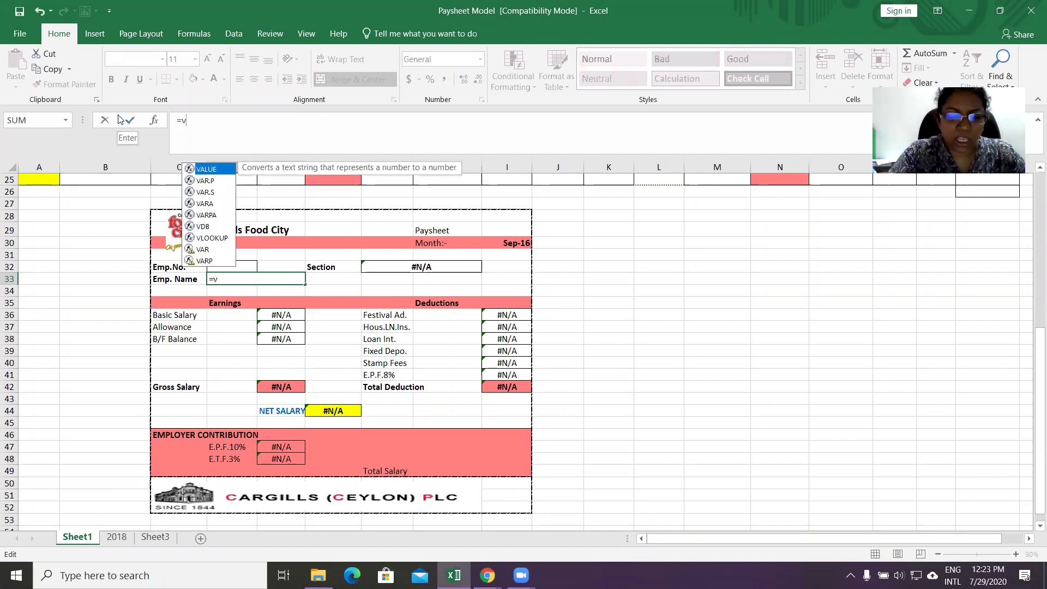
pyautogui.write('look')
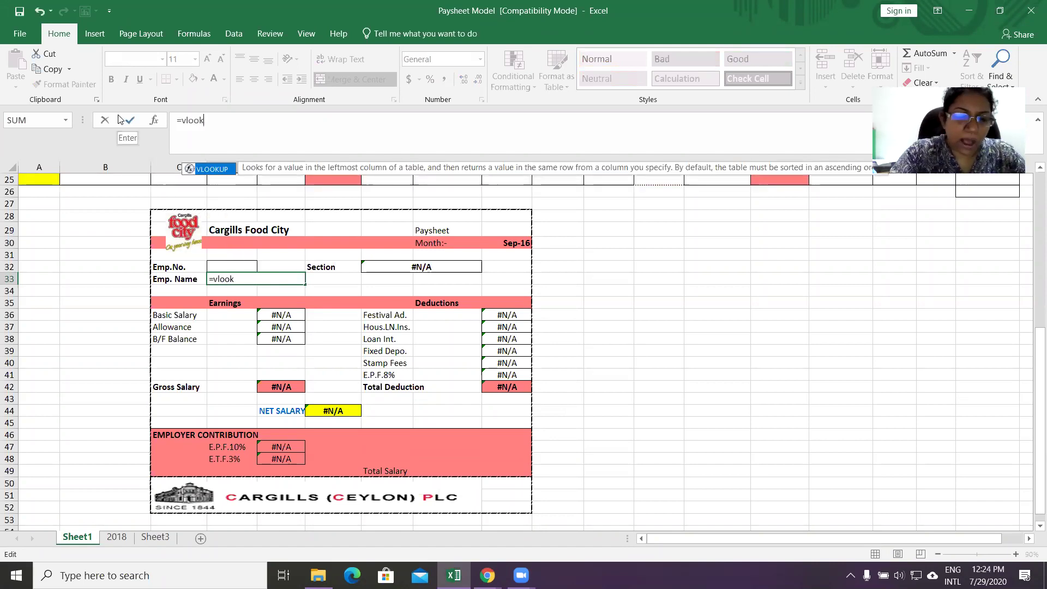
pyautogui.write('up(')
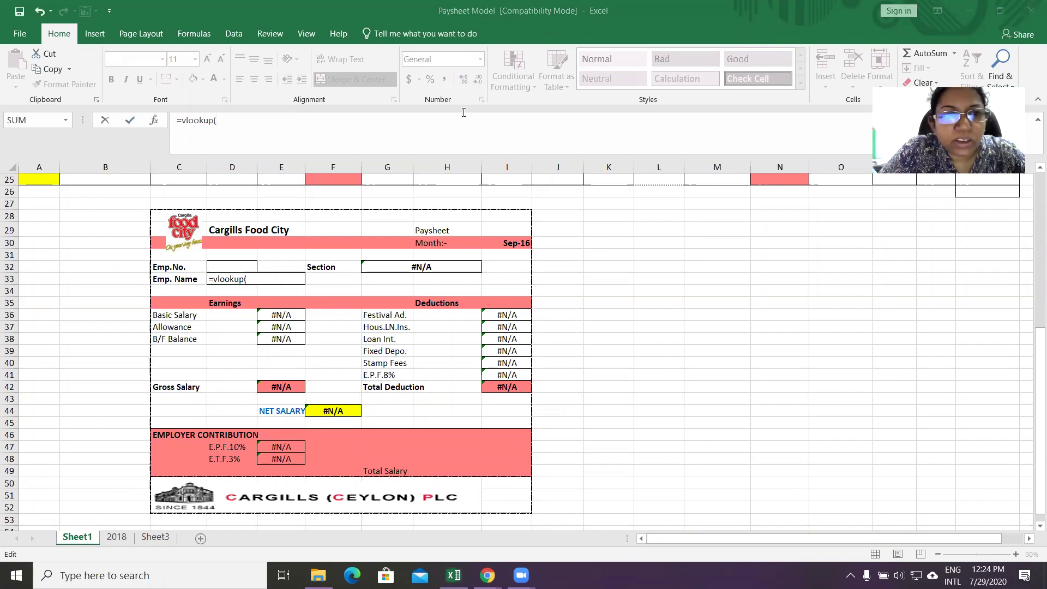
pyautogui.click(229, 120)
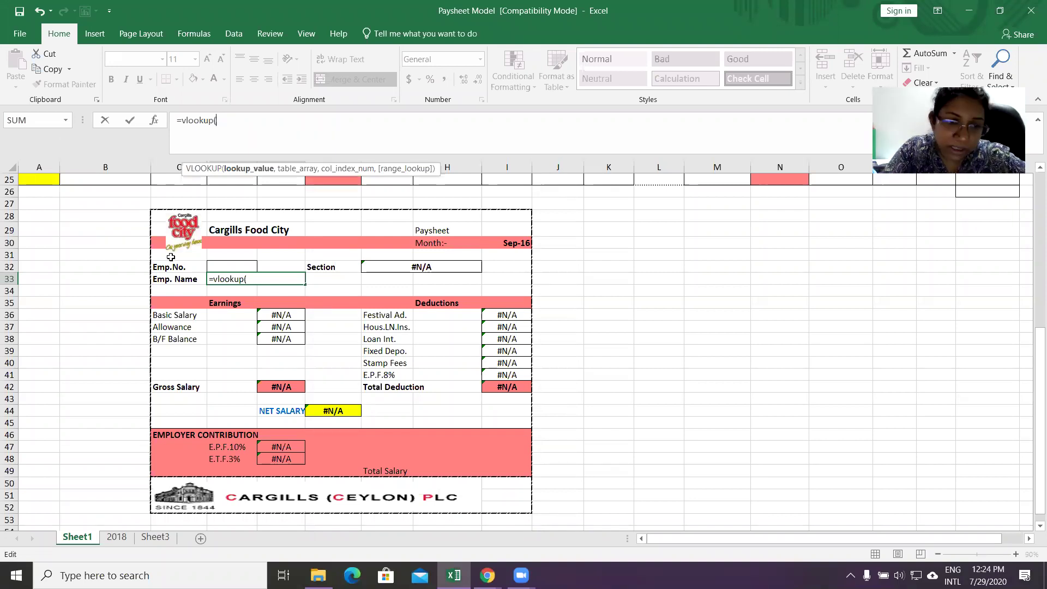
pyautogui.click(226, 265)
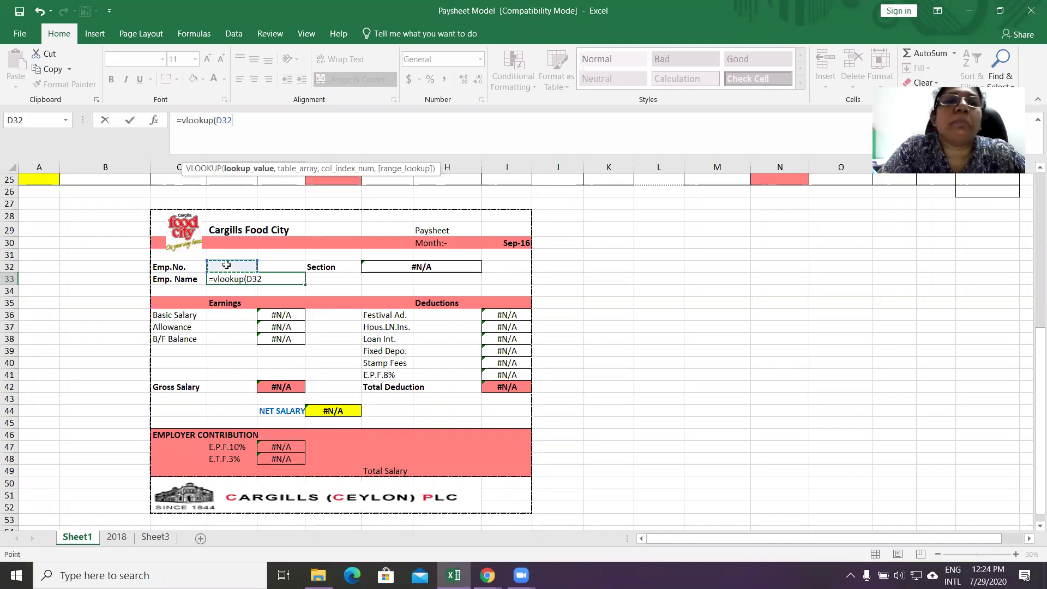